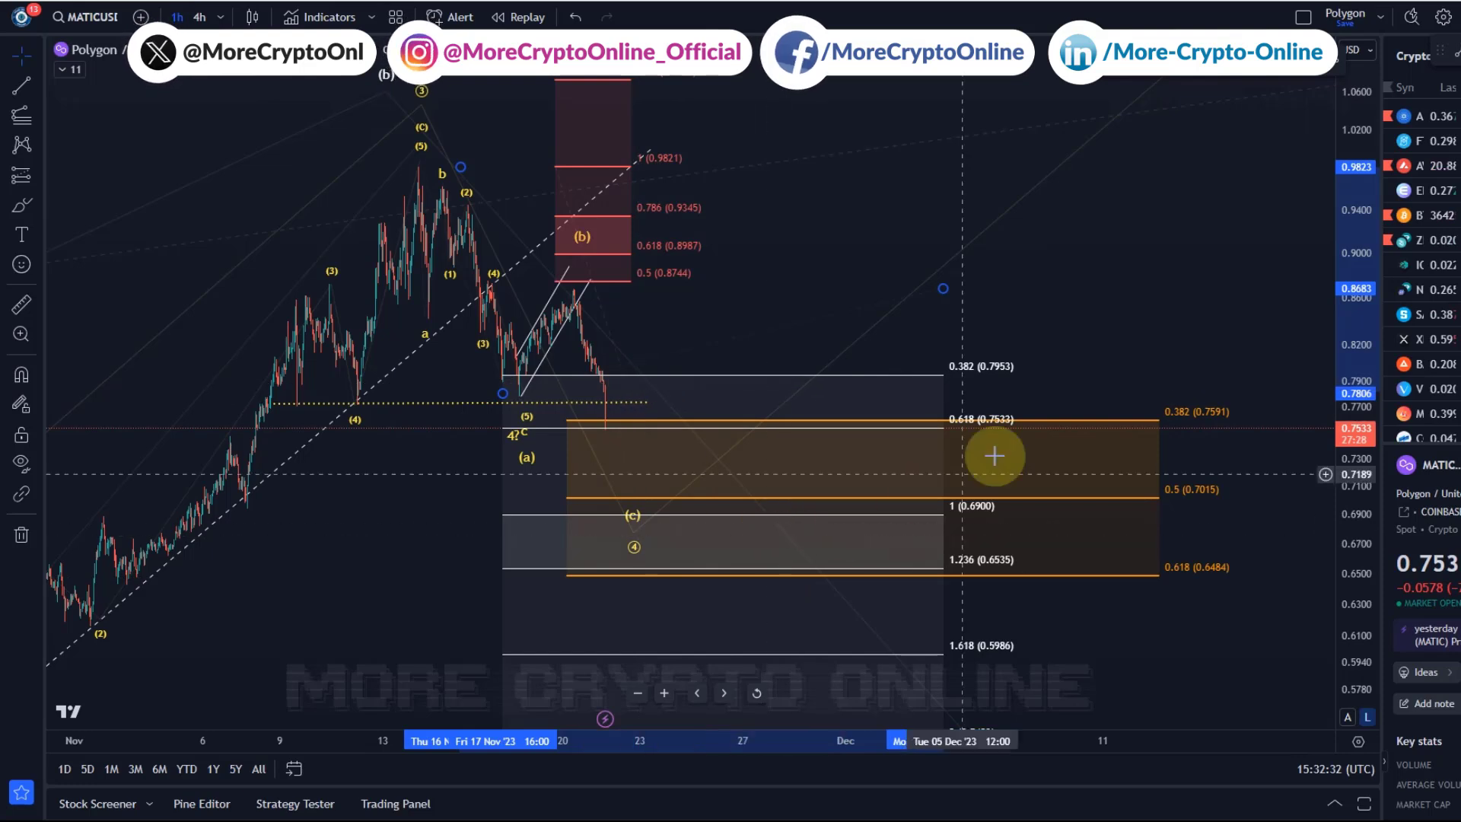
# Delete the white Fib extension, keeping the 0.7591–0.6484 retracement zone.
pyautogui.press('Delete')
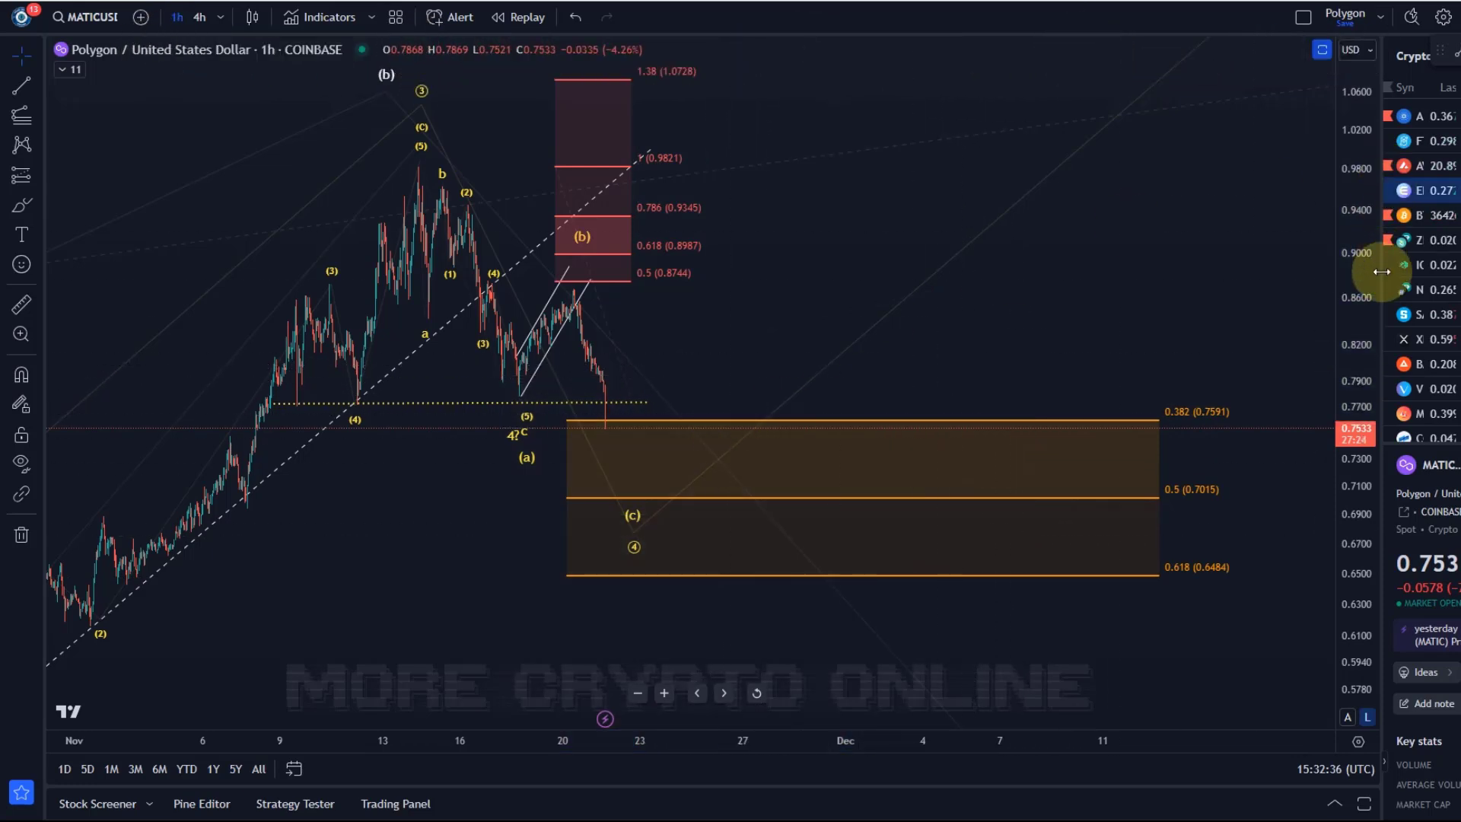
# Squeeze the price scale and move the projected wave ⑤ point to the left.
pyautogui.moveTo(1365, 173); pyautogui.dragTo(1266, 303)
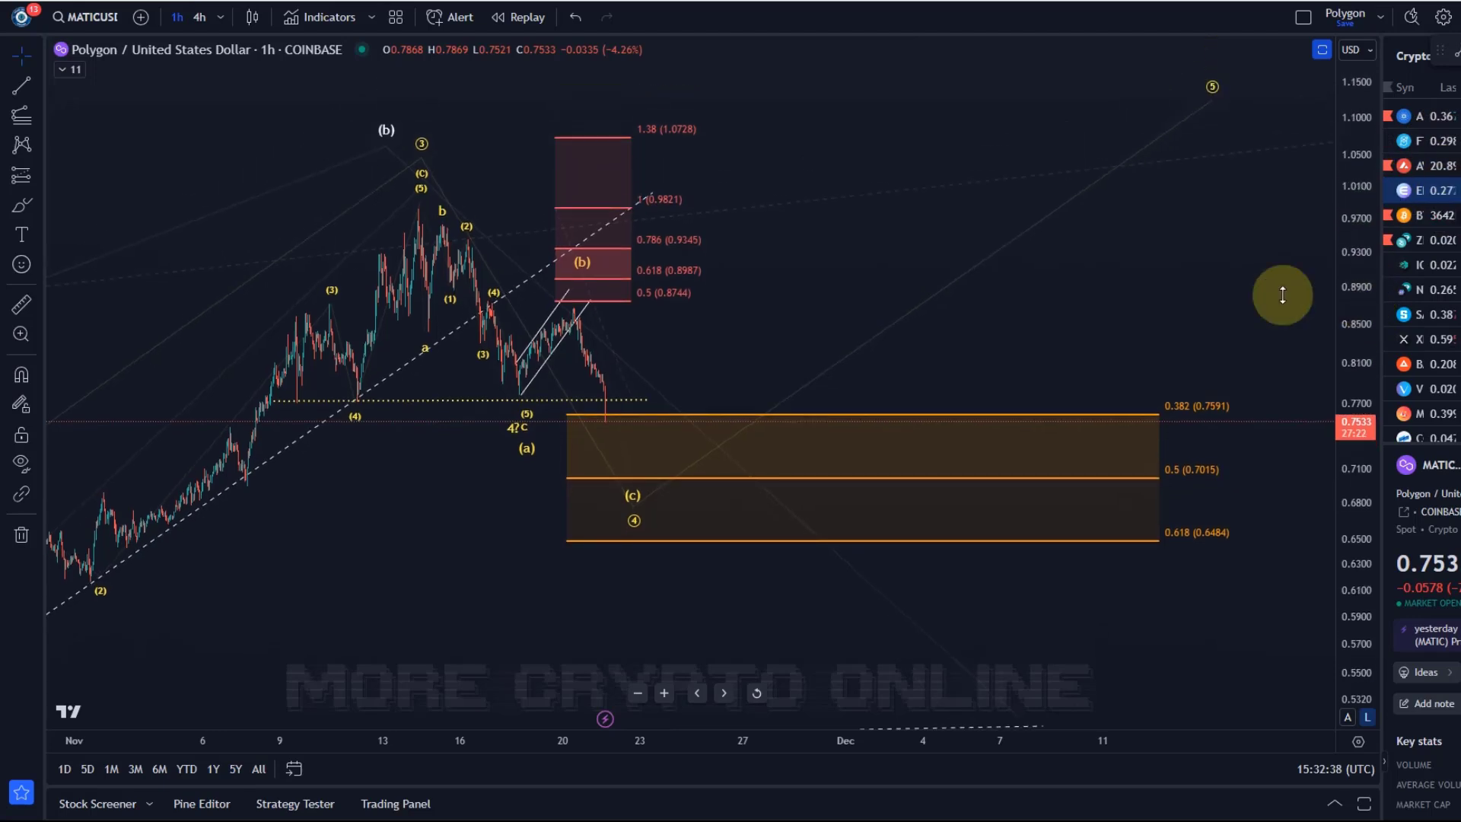
pyautogui.moveTo(828, 285); pyautogui.dragTo(848, 303)
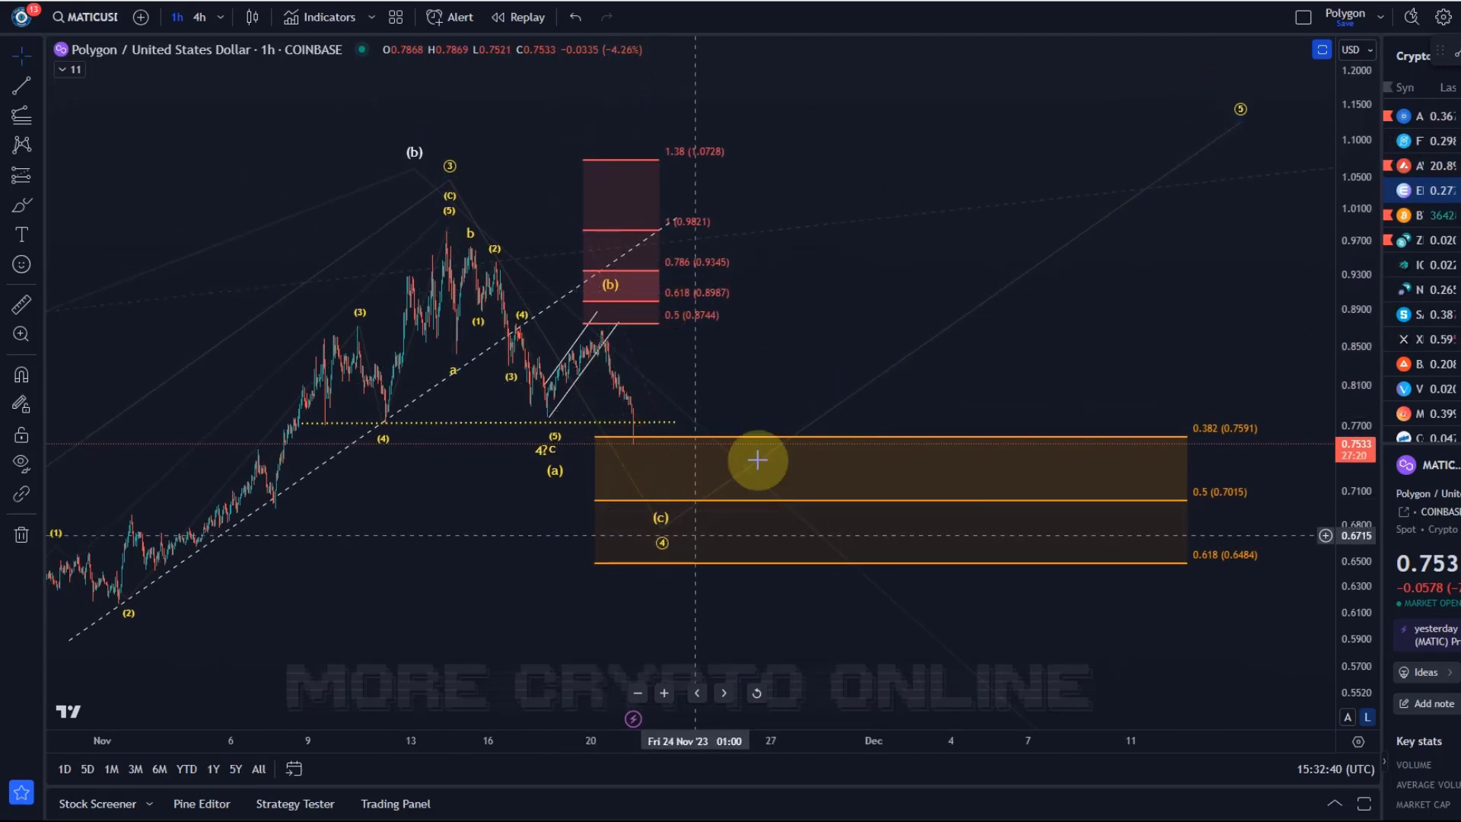
pyautogui.moveTo(1245, 126)
pyautogui.mouseDown()
pyautogui.moveTo(1214, 89)
pyautogui.moveTo(1158, 134)
pyautogui.mouseUp()
# Zoom out and pan to the recent waves, then select the red (b) Fibonacci box.
pyautogui.scroll(-2, 965, 300)
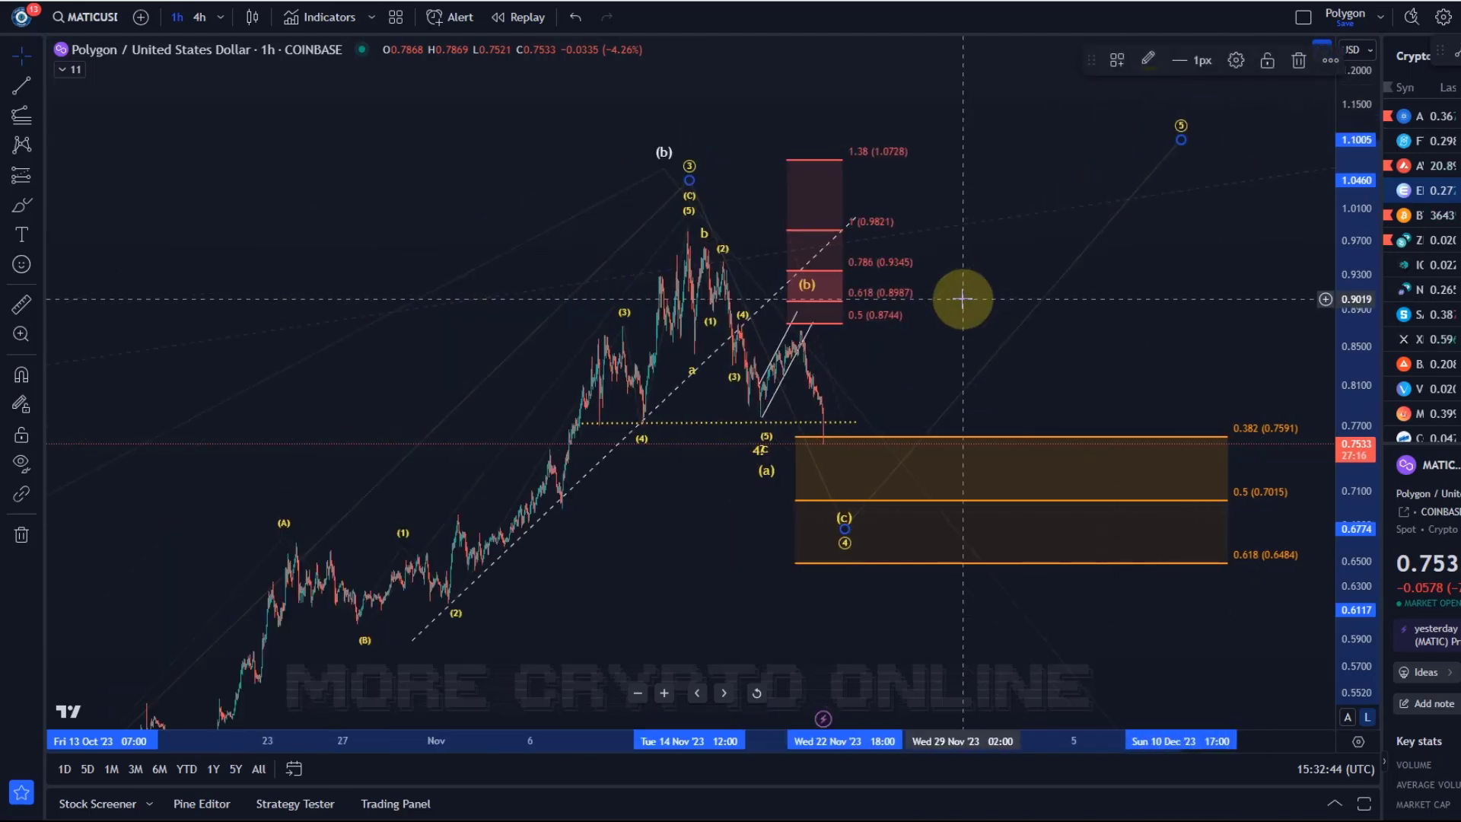
pyautogui.click(994, 259)
pyautogui.moveTo(866, 280); pyautogui.dragTo(733, 284)
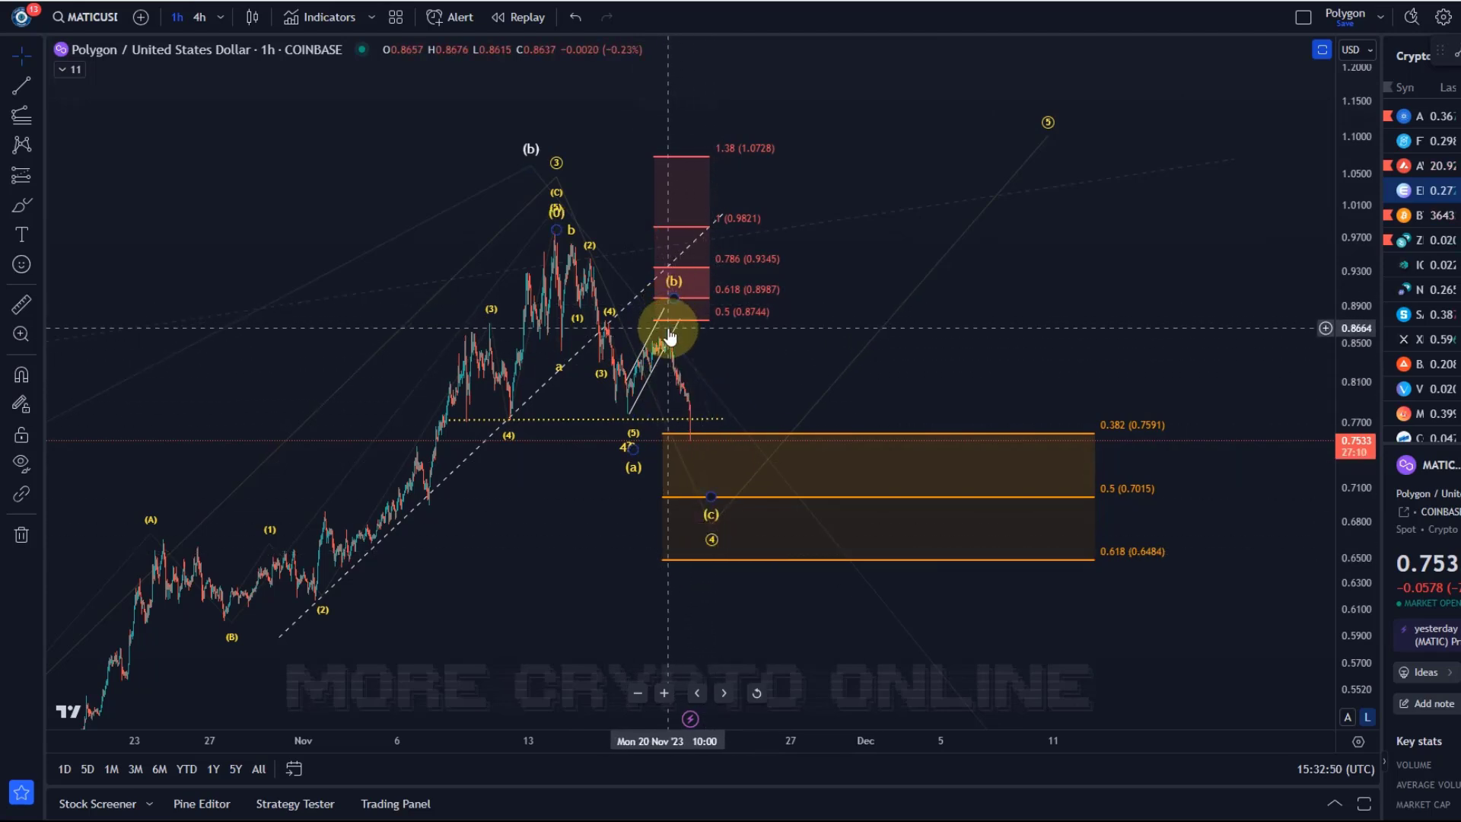
pyautogui.click(730, 323)
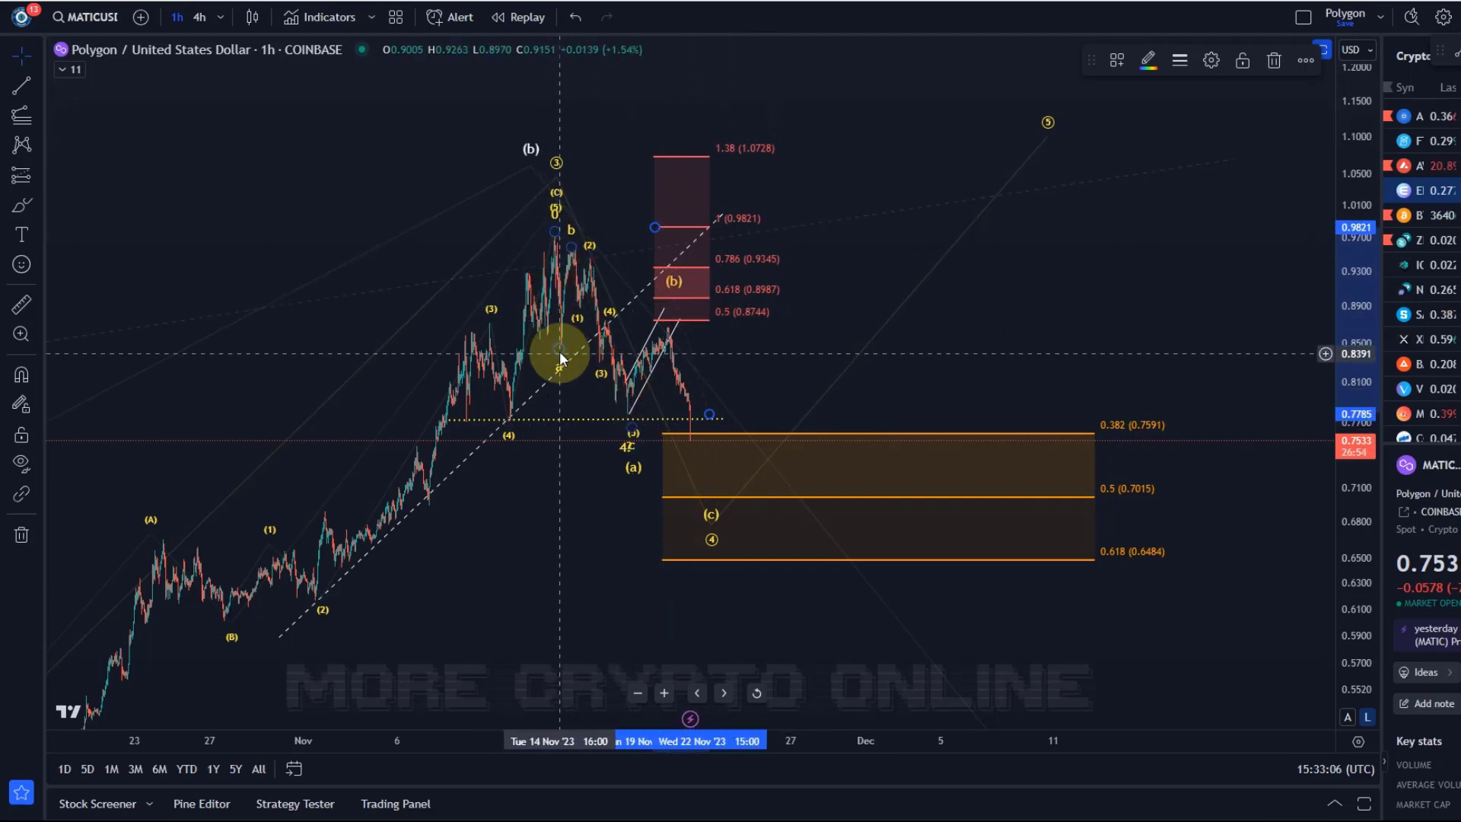
# Widen the white channel near wave (b) and shift the correction's (a) point.
pyautogui.moveTo(634, 404)
pyautogui.mouseDown()
pyautogui.moveTo(685, 336)
pyautogui.moveTo(738, 316)
pyautogui.mouseUp()
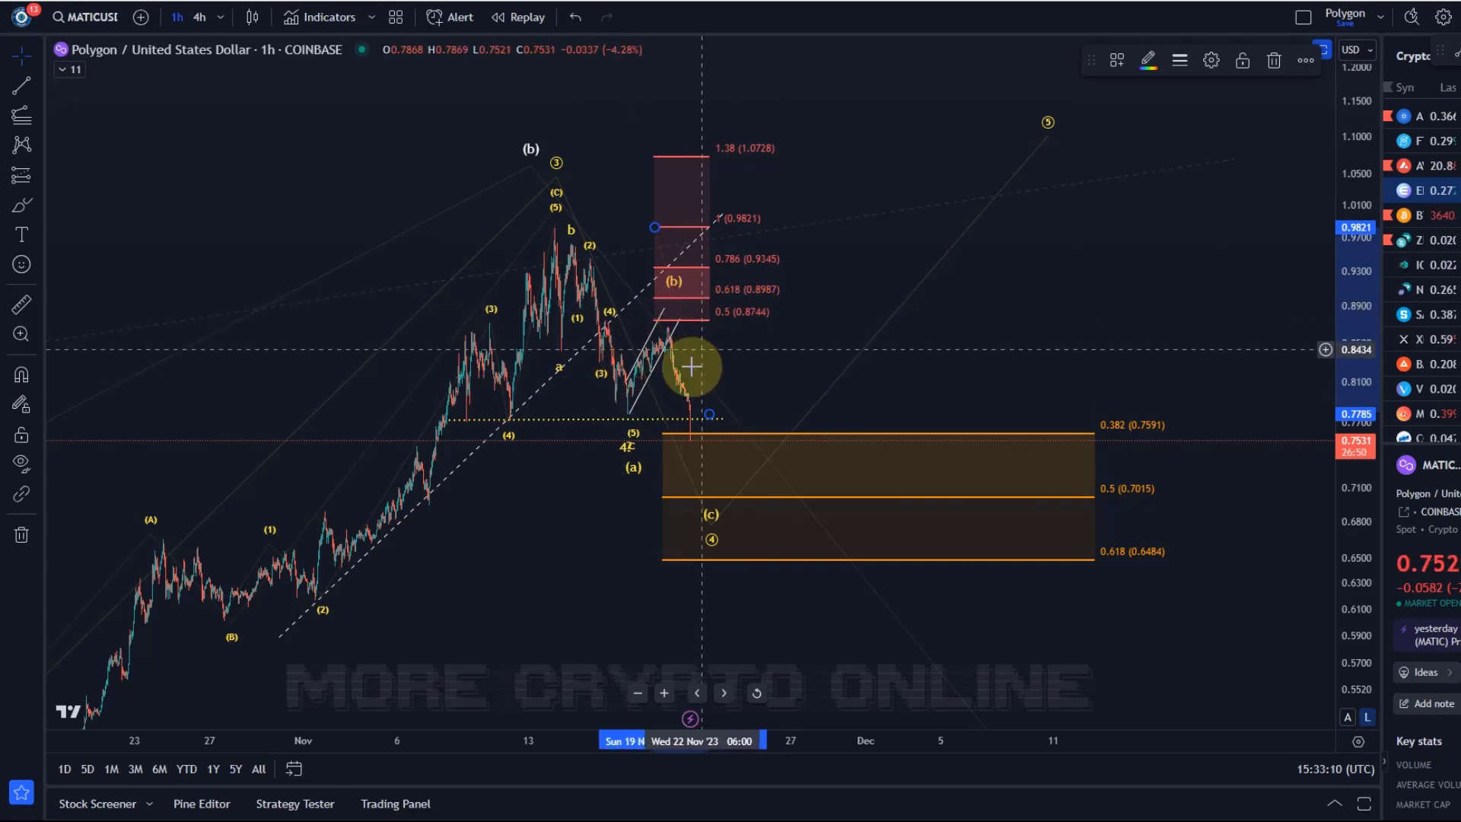
pyautogui.moveTo(629, 459); pyautogui.dragTo(692, 455)
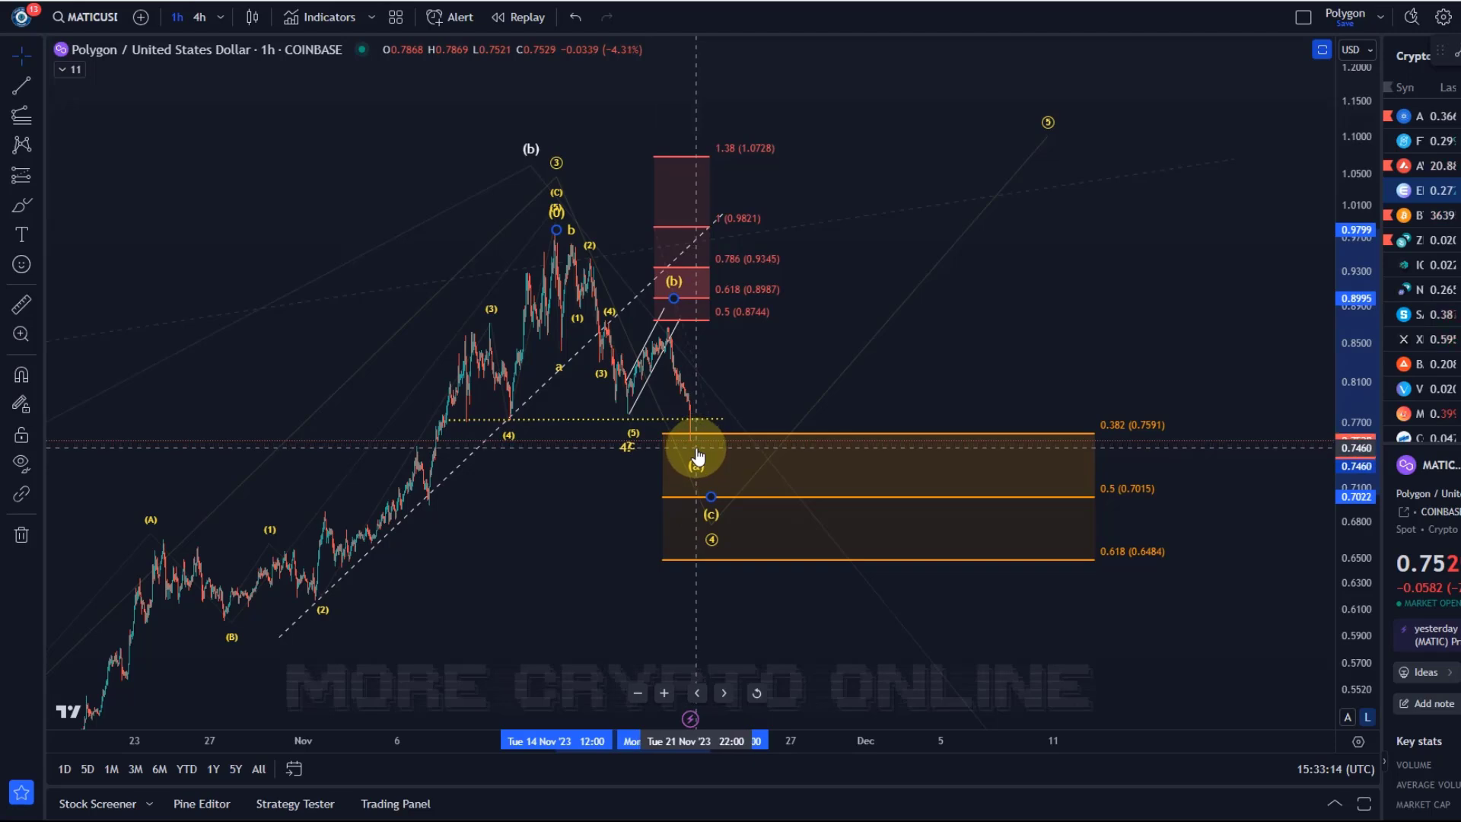
pyautogui.moveTo(697, 456); pyautogui.dragTo(696, 454)
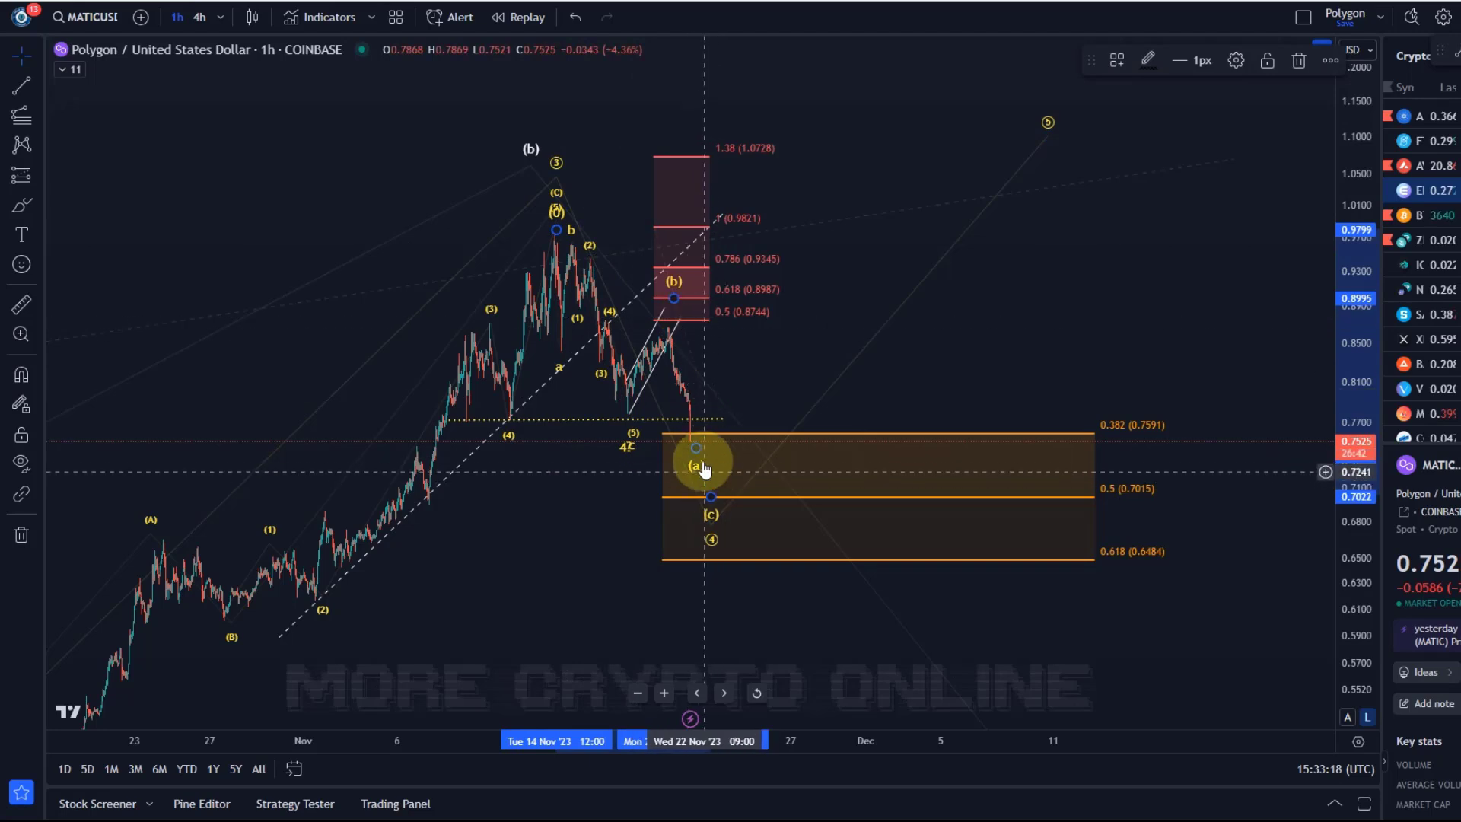
pyautogui.moveTo(697, 471)
pyautogui.mouseDown()
pyautogui.moveTo(624, 460)
pyautogui.moveTo(622, 474)
pyautogui.mouseUp()
pyautogui.press('Escape')
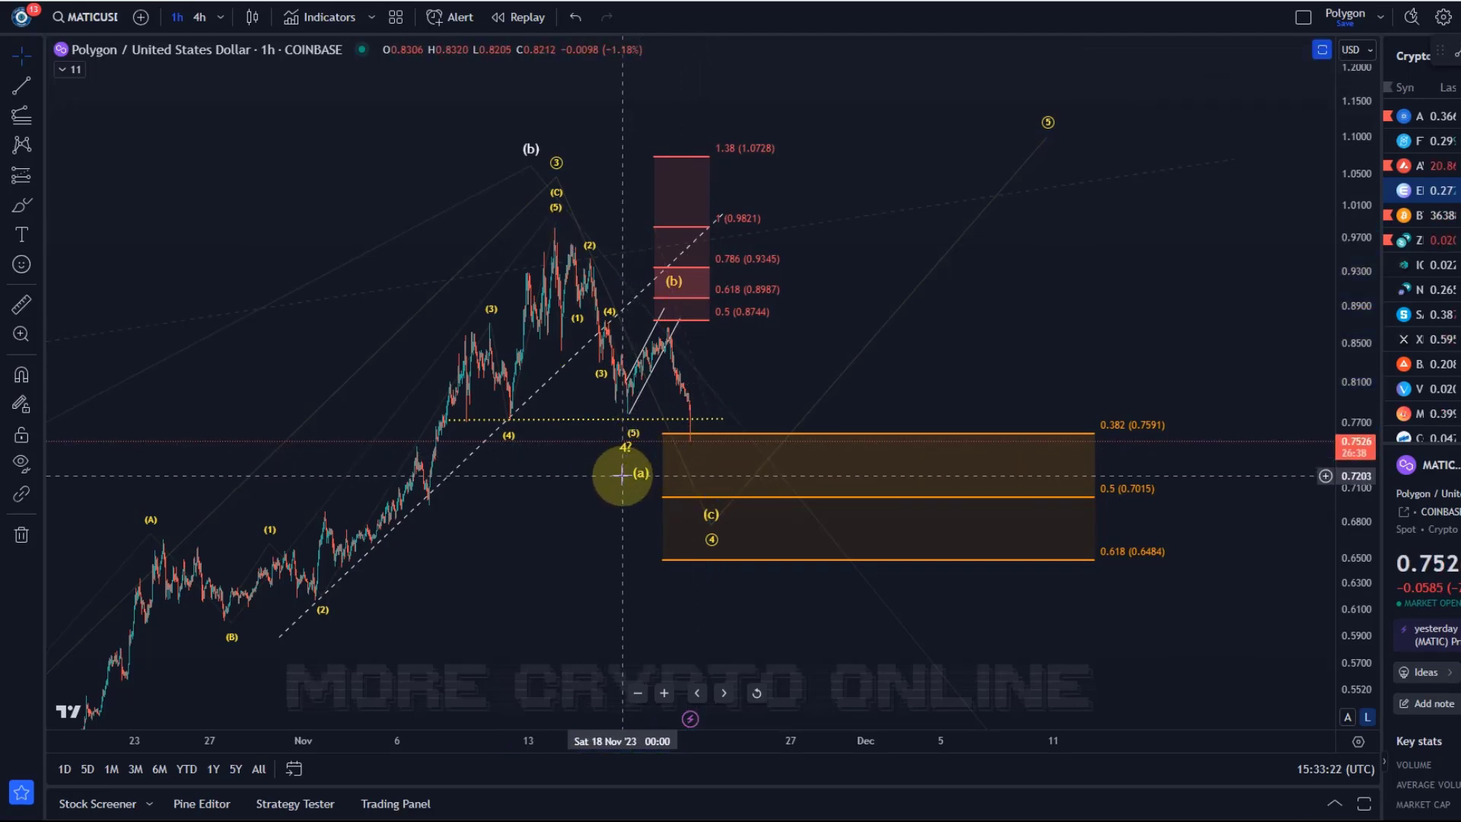
# Undo the wave change, move the (a) point up-left, and remove the red (b) Fib box.
pyautogui.click(576, 17)
pyautogui.moveTo(633, 456); pyautogui.dragTo(530, 445)
pyautogui.click(527, 421)
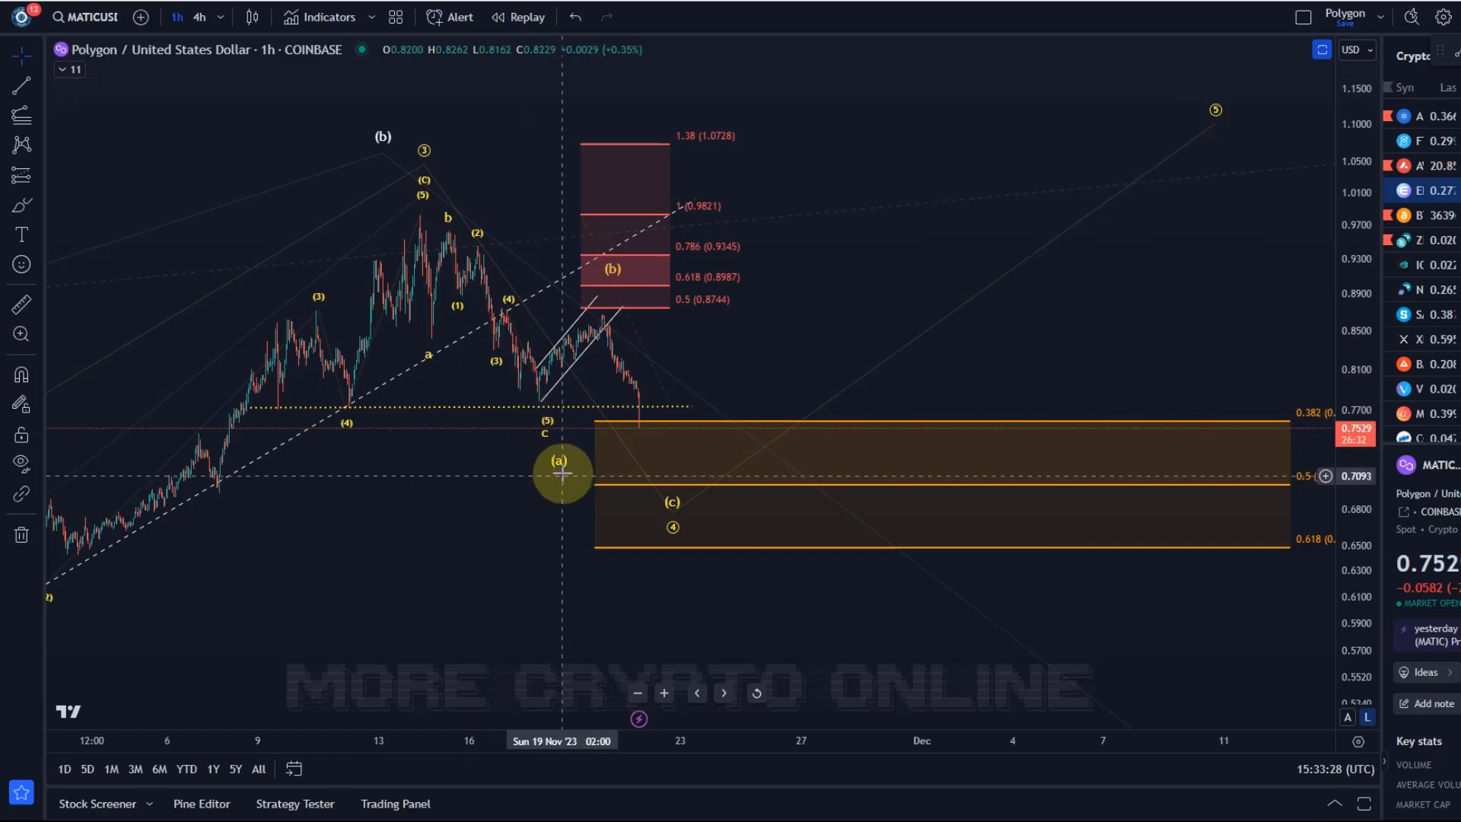
pyautogui.moveTo(558, 466); pyautogui.dragTo(546, 444)
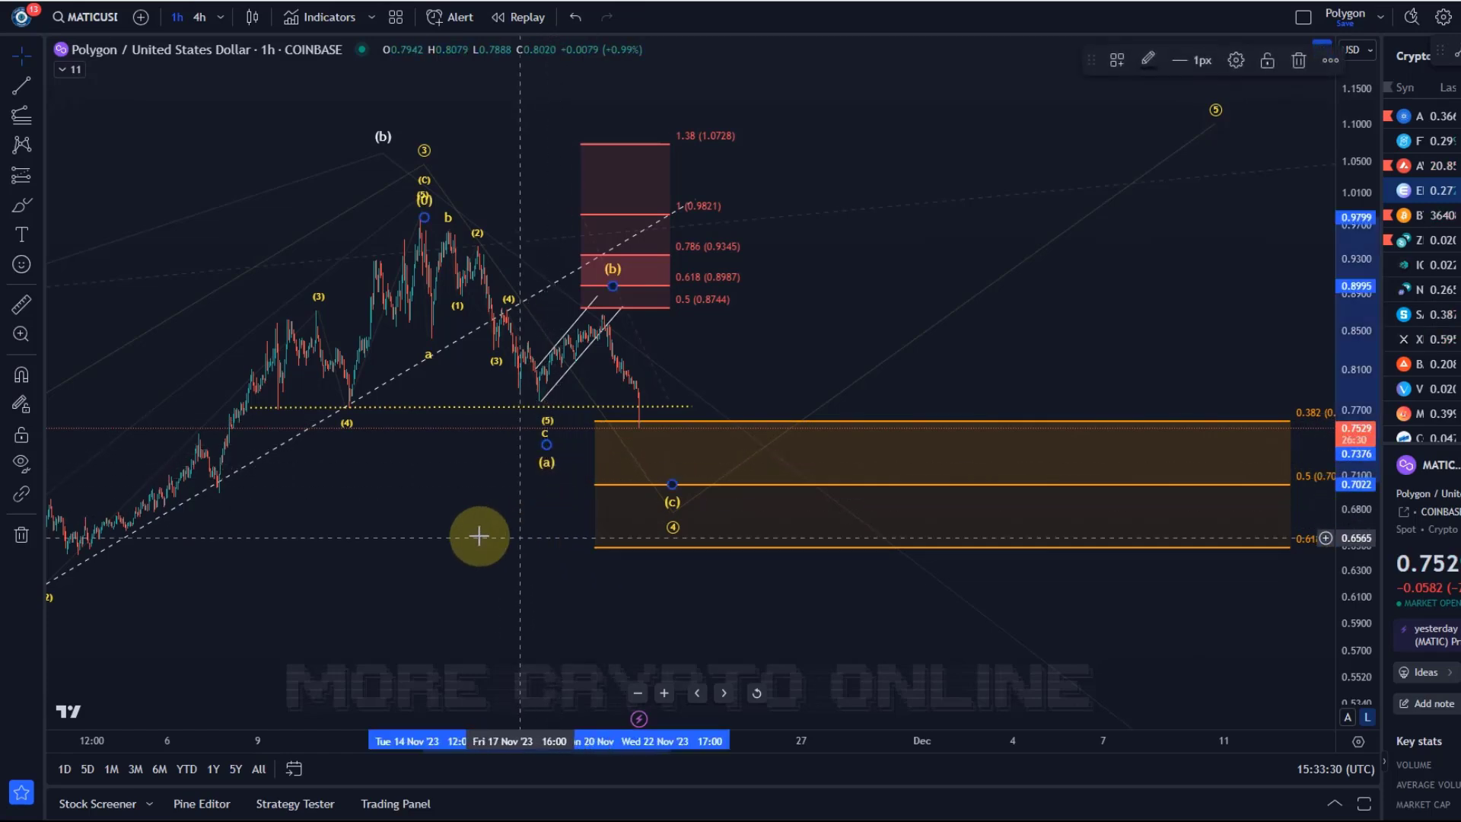
pyautogui.scroll(-1, 509, 527)
pyautogui.moveTo(456, 548); pyautogui.dragTo(360, 566)
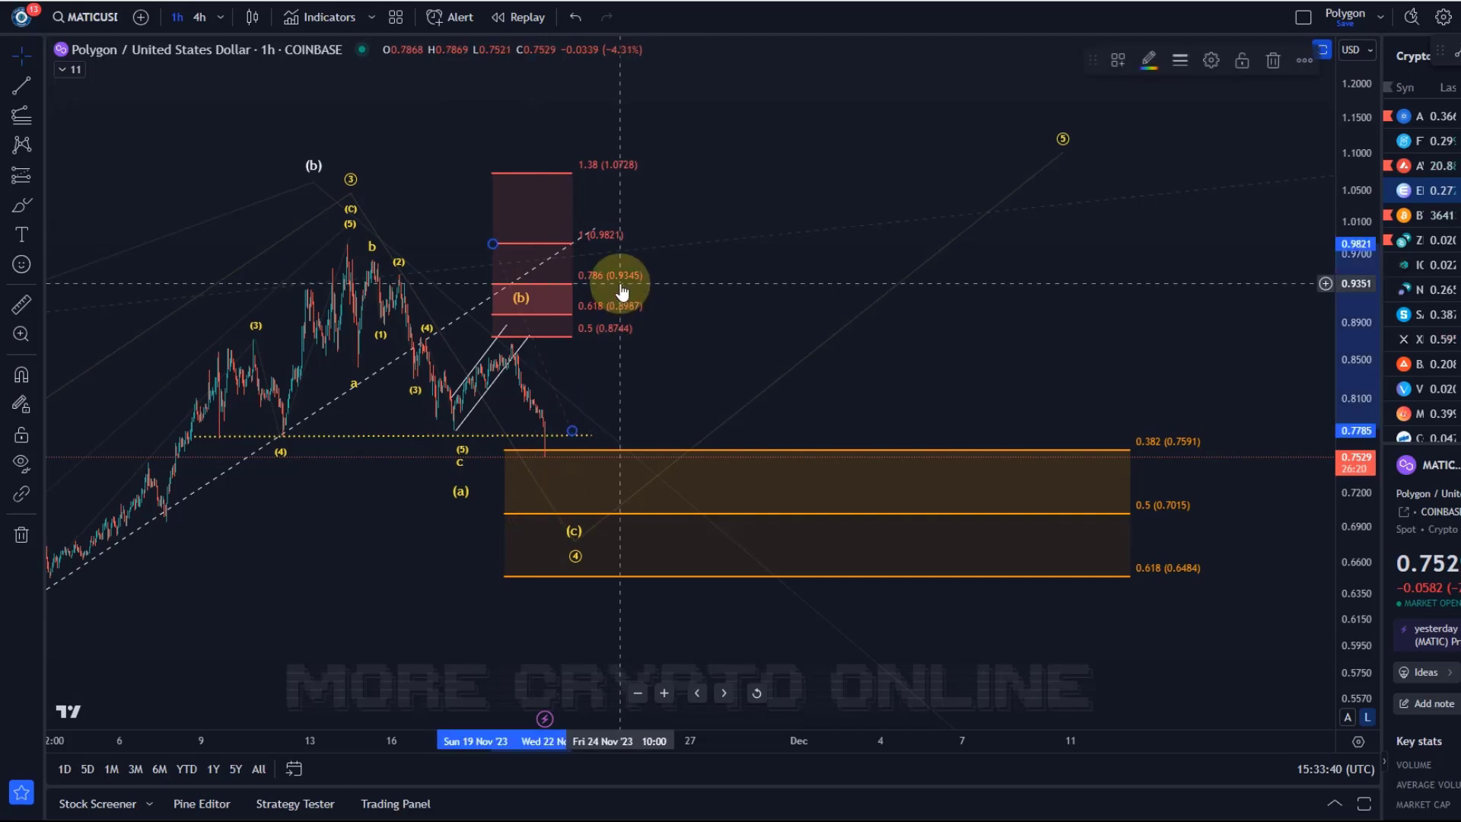
pyautogui.hotkey('ctrl', 'z')
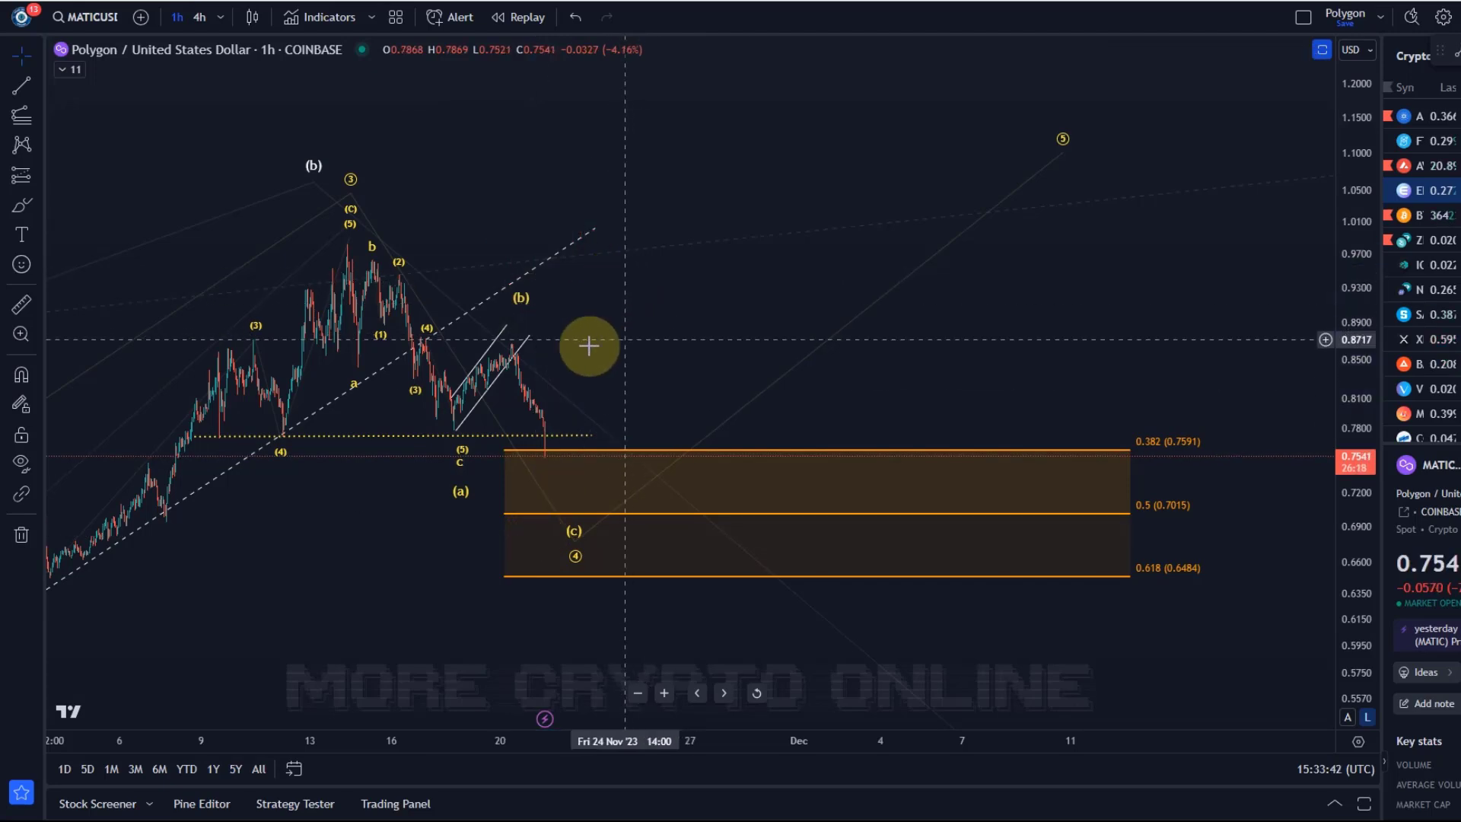
# Draw a Trend-Based Fib Extension from the wave b top, spanning 0.7950 down to 0.5453.
pyautogui.click(577, 557)
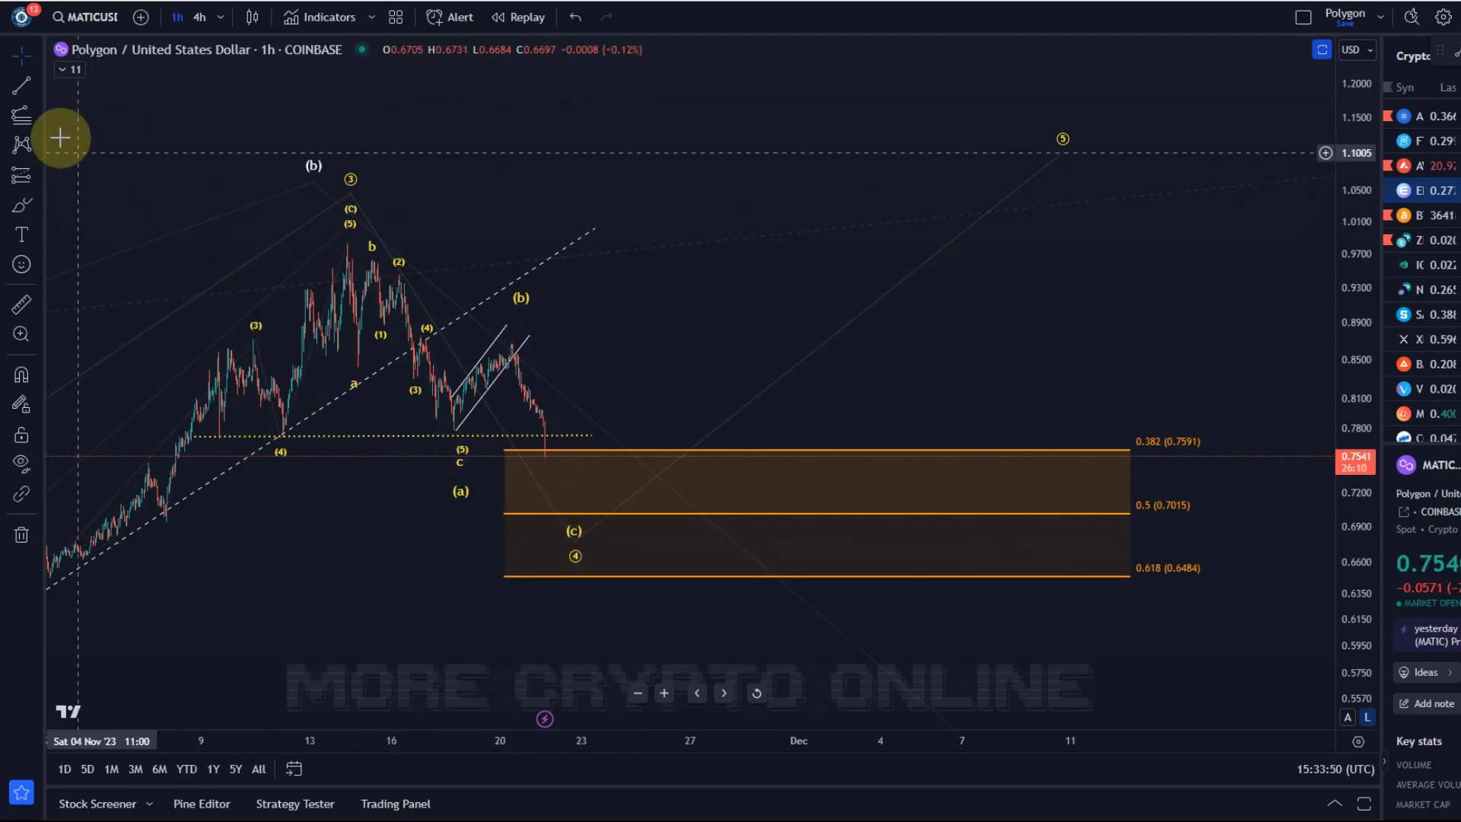
pyautogui.click(21, 122)
pyautogui.moveTo(363, 244); pyautogui.dragTo(442, 432)
pyautogui.click(821, 342)
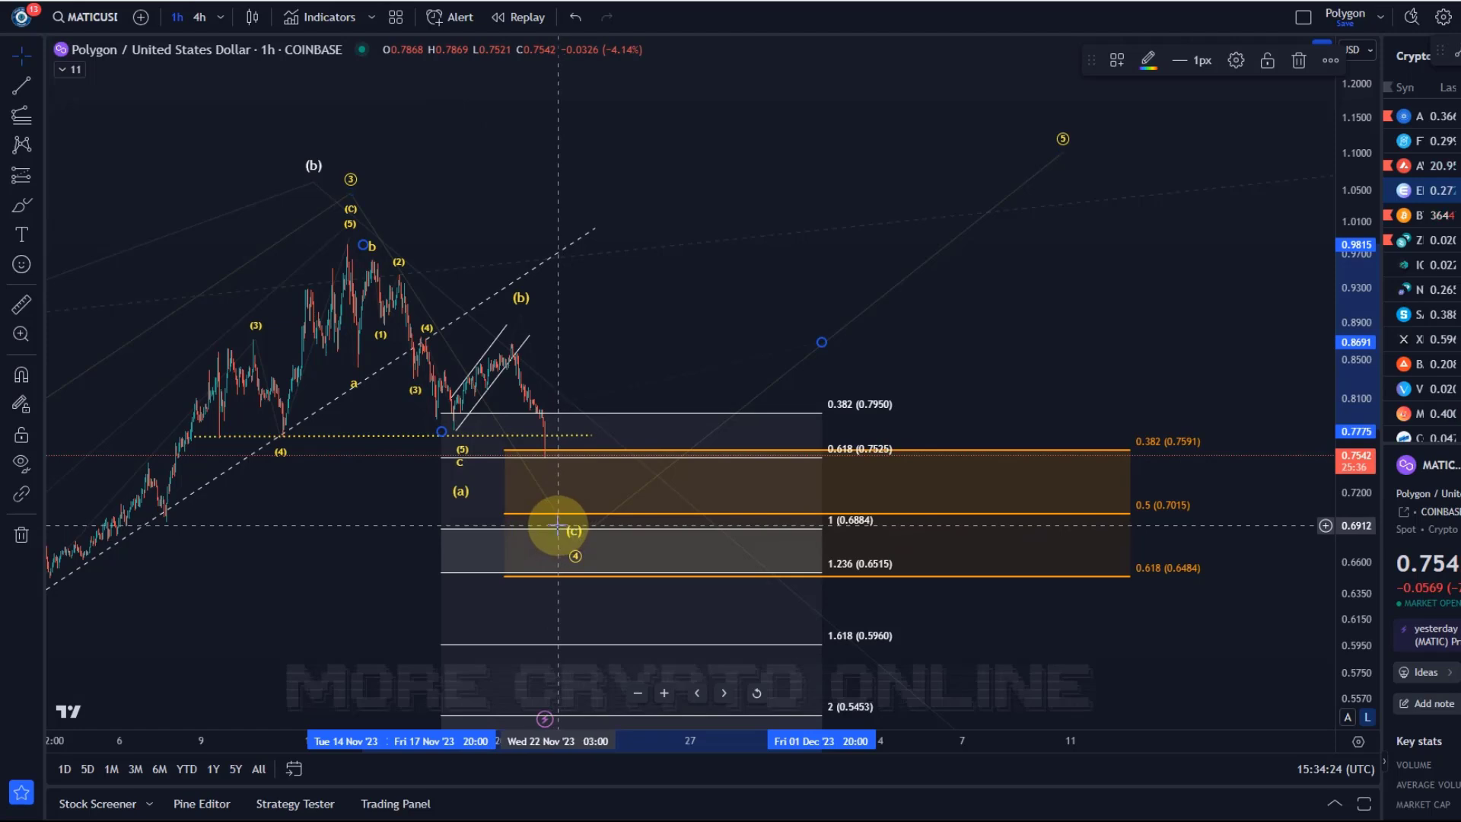
# Delete then restore the Fib extension, and stretch the price scale around 0.7525.
pyautogui.press('Delete')
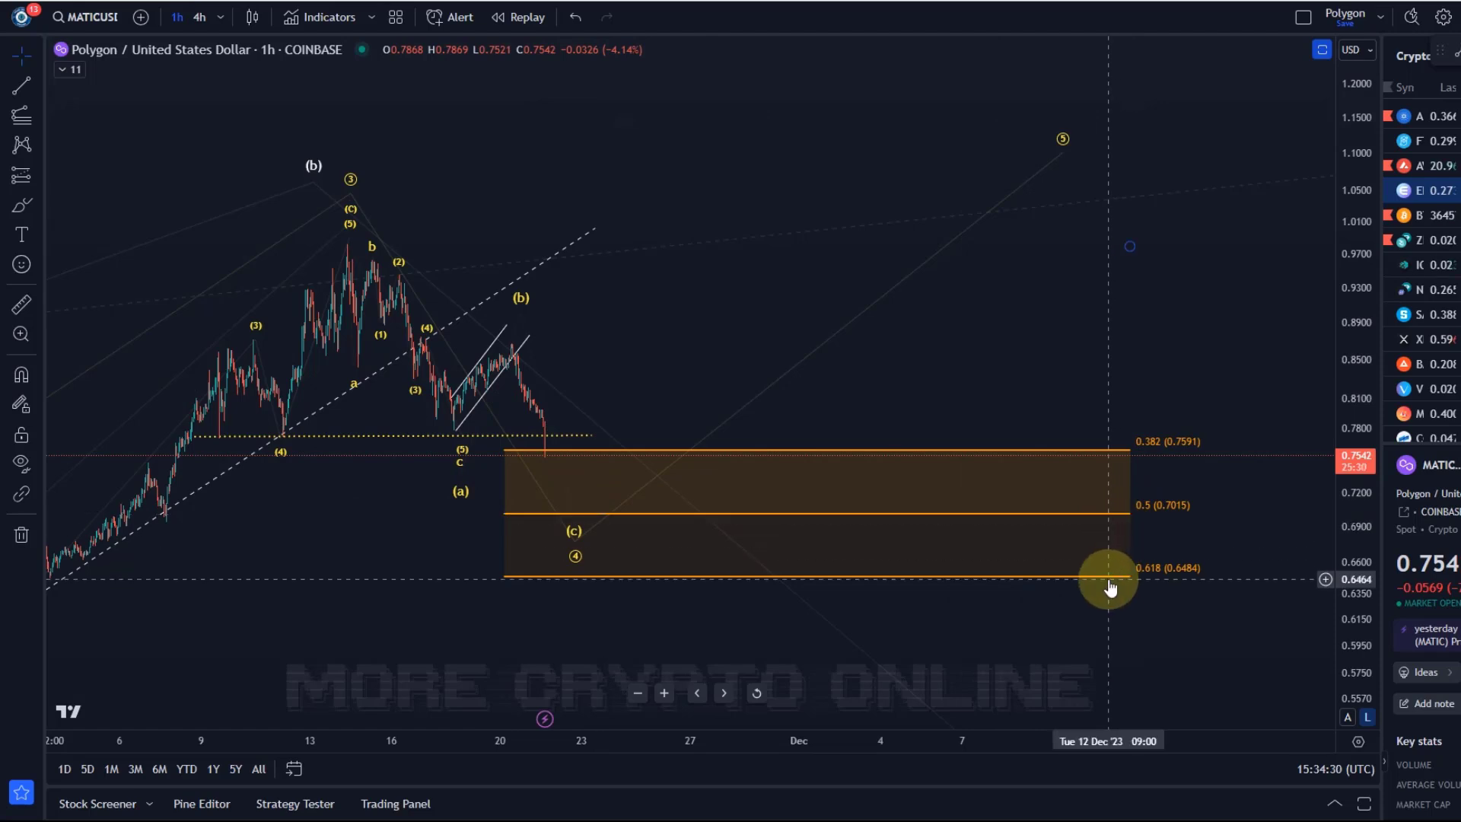
pyautogui.click(575, 17)
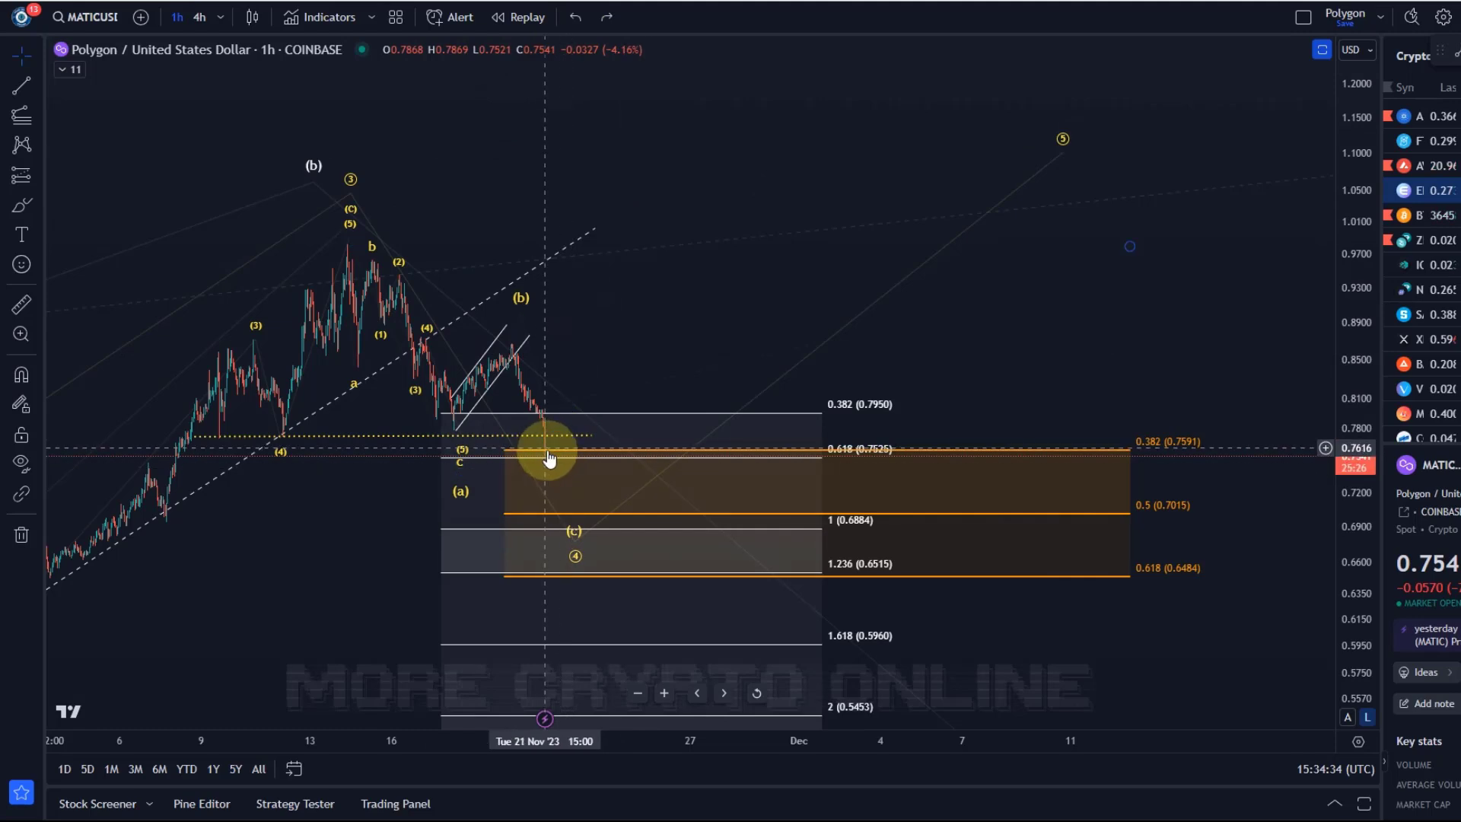
pyautogui.moveTo(1317, 606); pyautogui.dragTo(1304, 381)
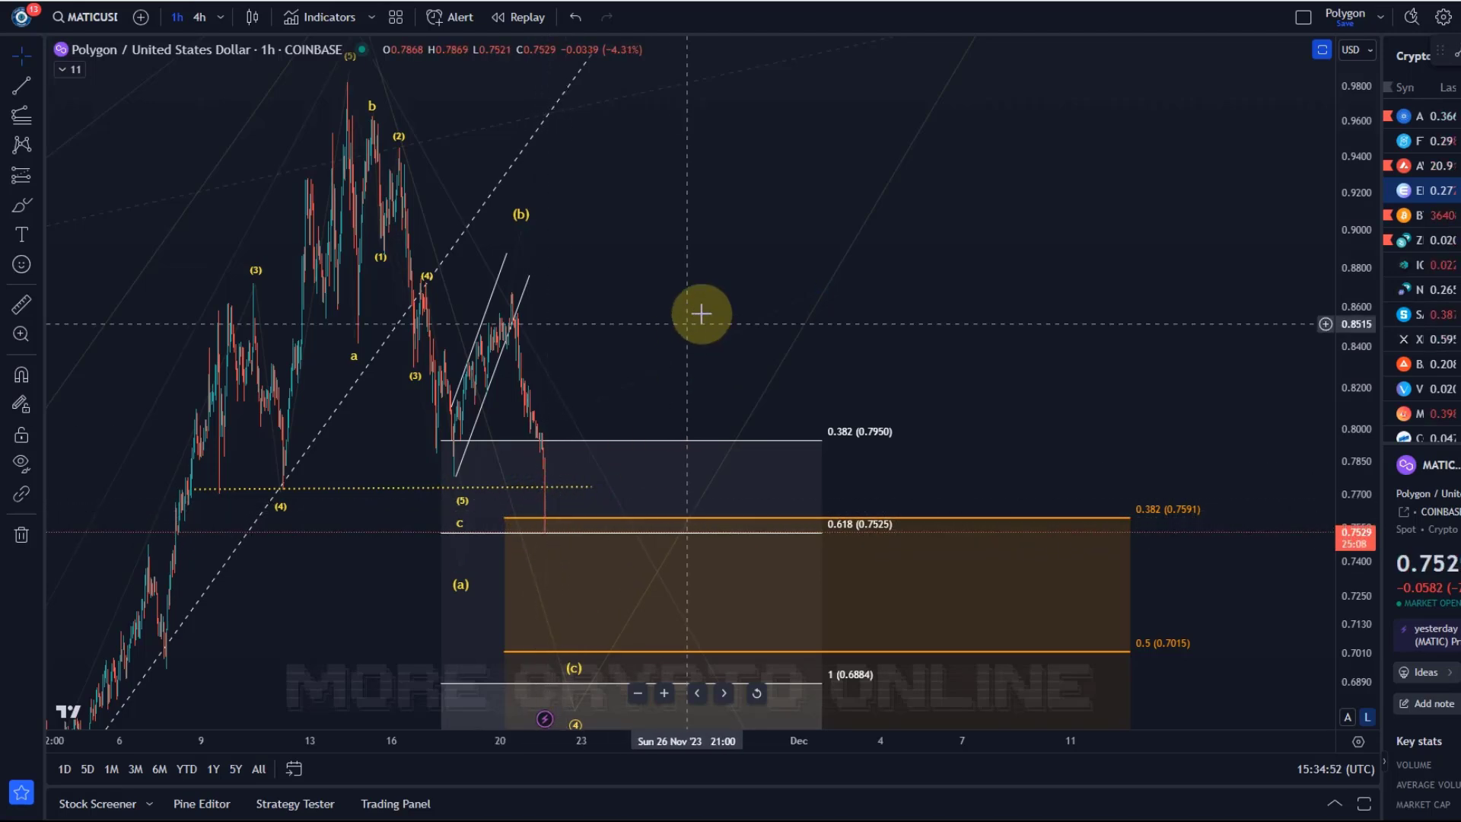
# Abandon a Fib retracement and draw a steep trend line from the latest candle toward 0.63.
pyautogui.moveTo(688, 323); pyautogui.dragTo(834, 211)
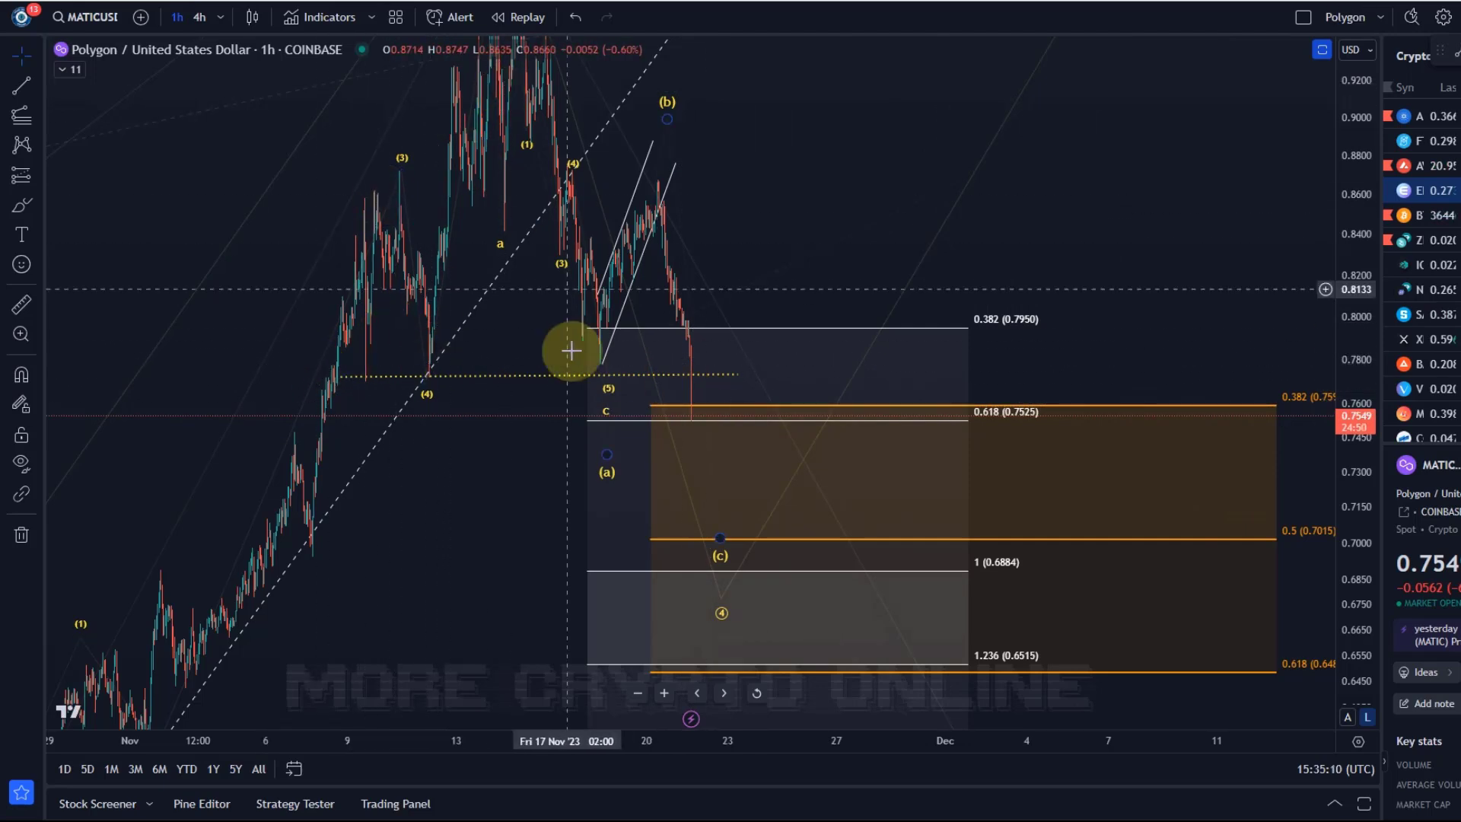
pyautogui.moveTo(1362, 257); pyautogui.dragTo(1362, 319)
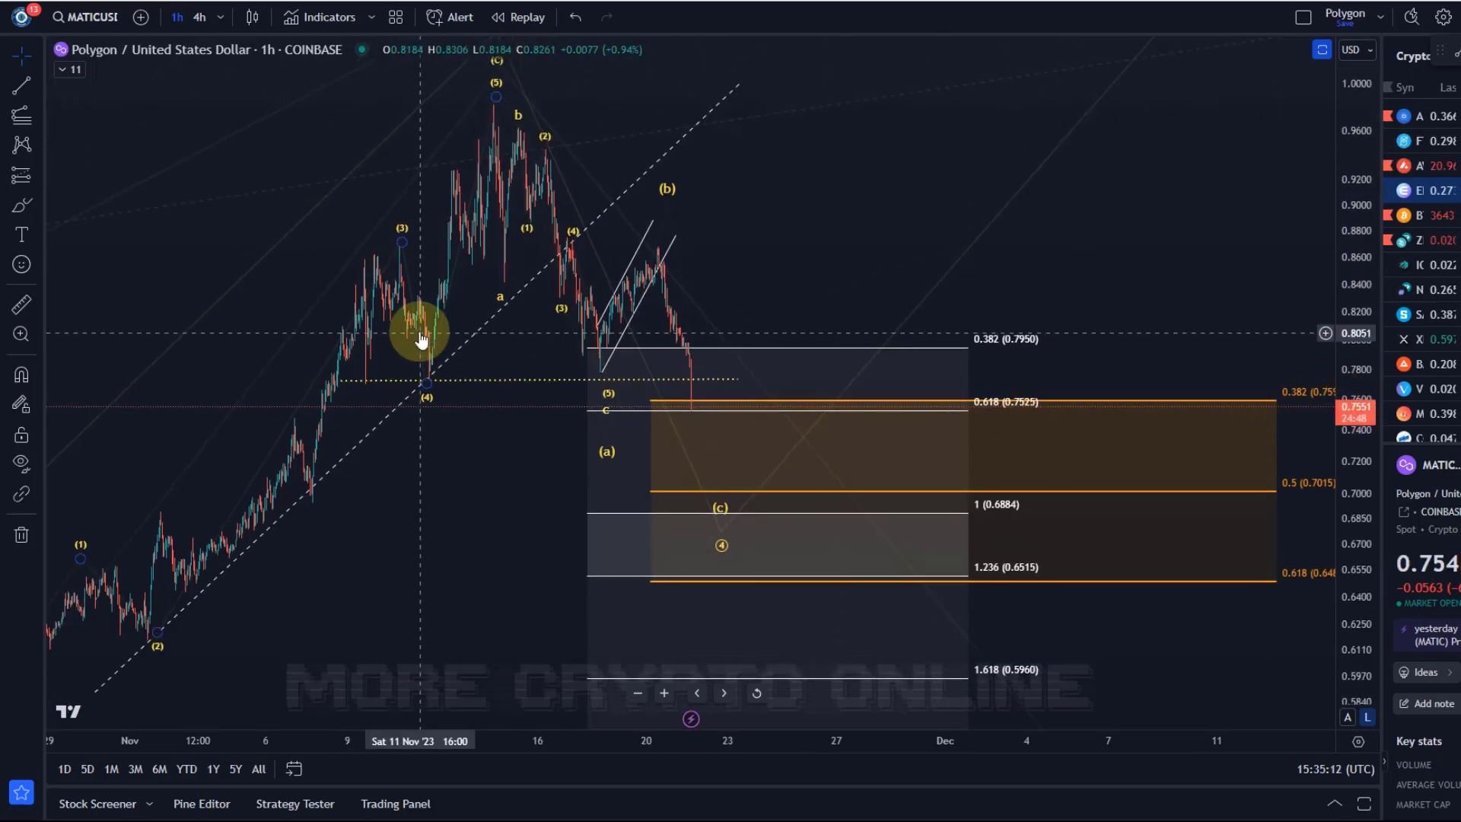
pyautogui.click(22, 114)
pyautogui.click(499, 100)
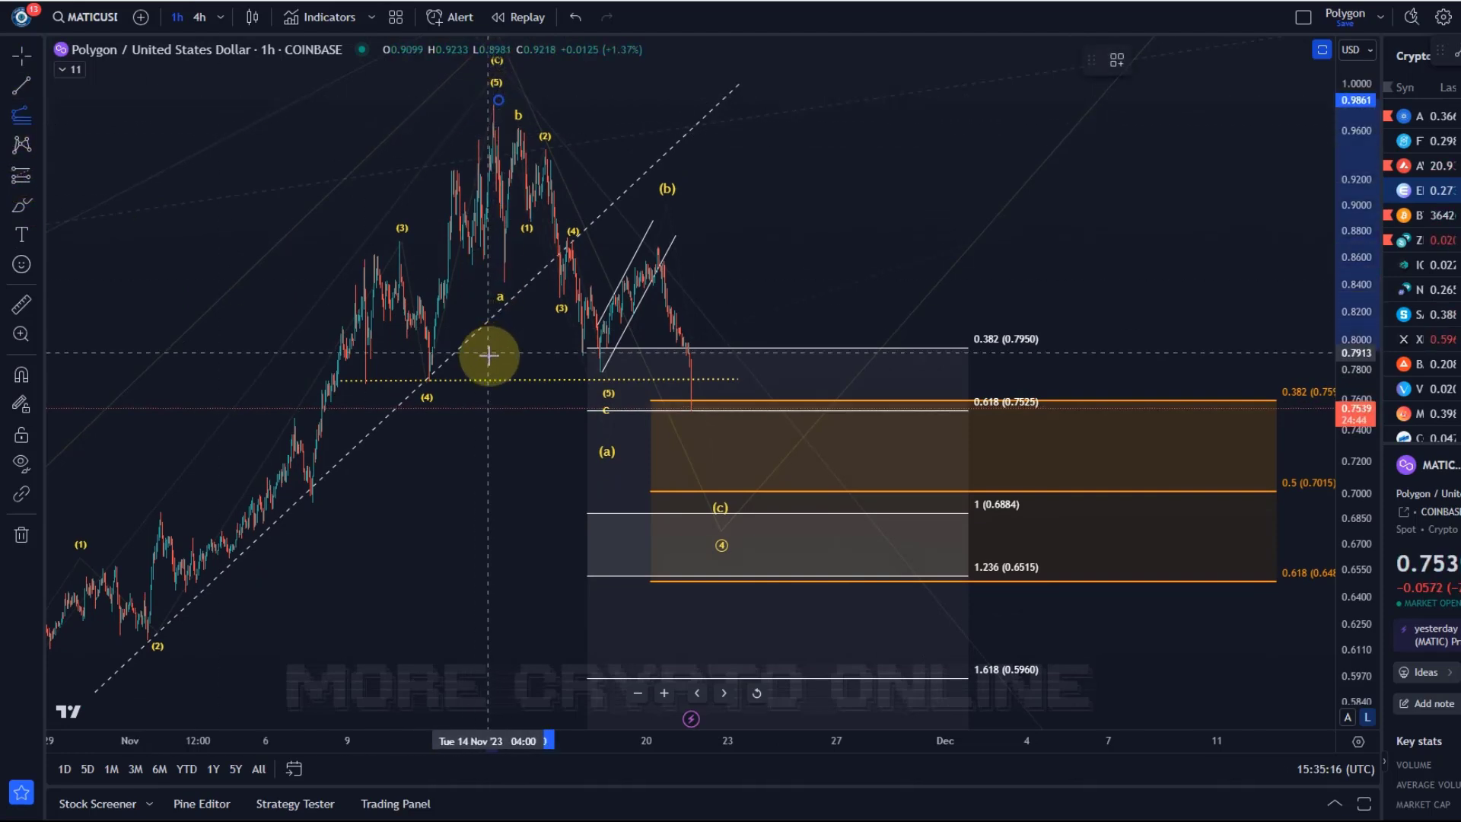
pyautogui.press('Escape')
pyautogui.click(22, 85)
pyautogui.moveTo(494, 106); pyautogui.dragTo(683, 563)
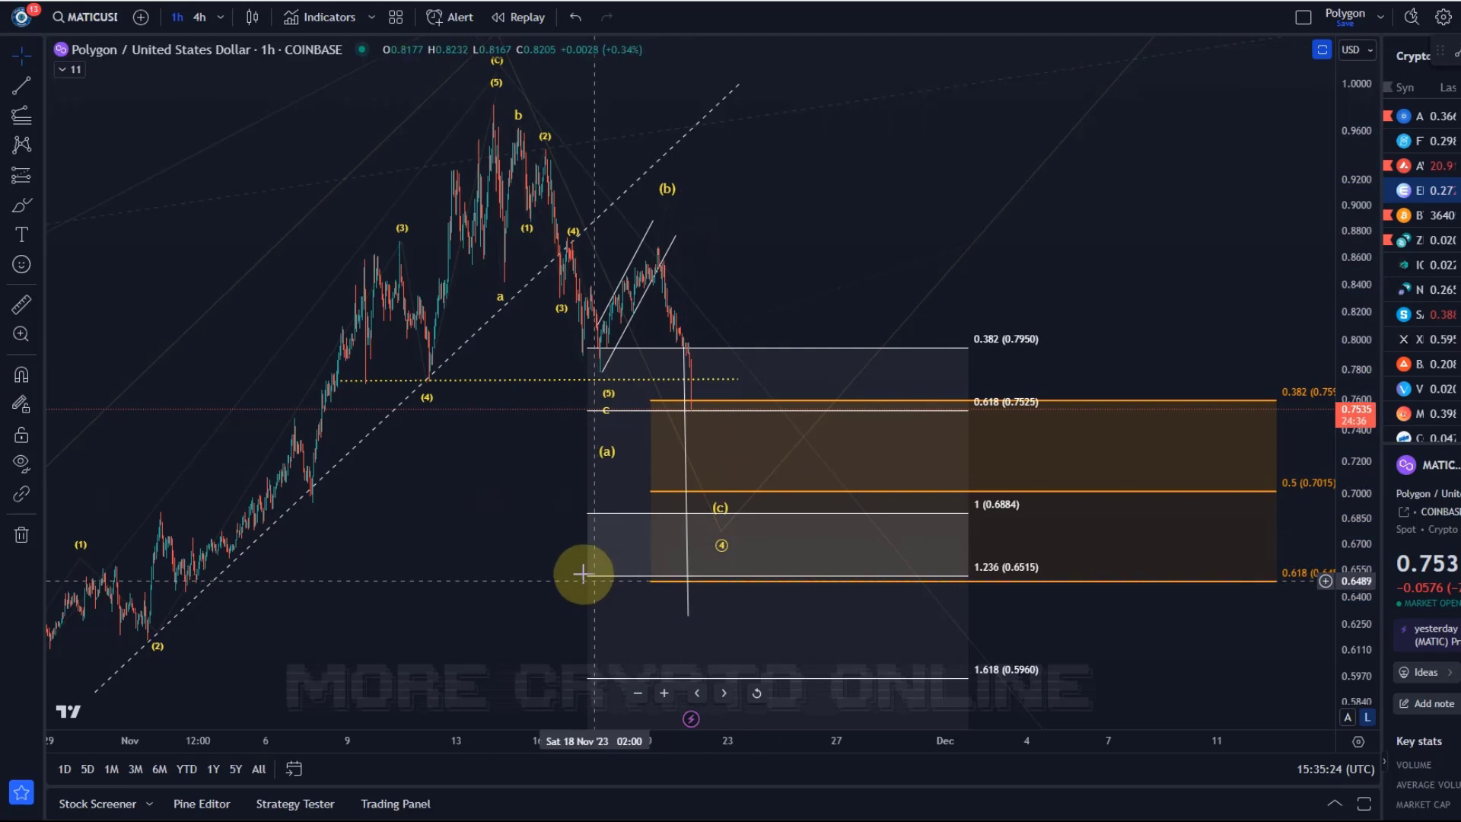
# Pan to open space on the right and delete the white Fibonacci extension.
pyautogui.moveTo(590, 580); pyautogui.dragTo(339, 489)
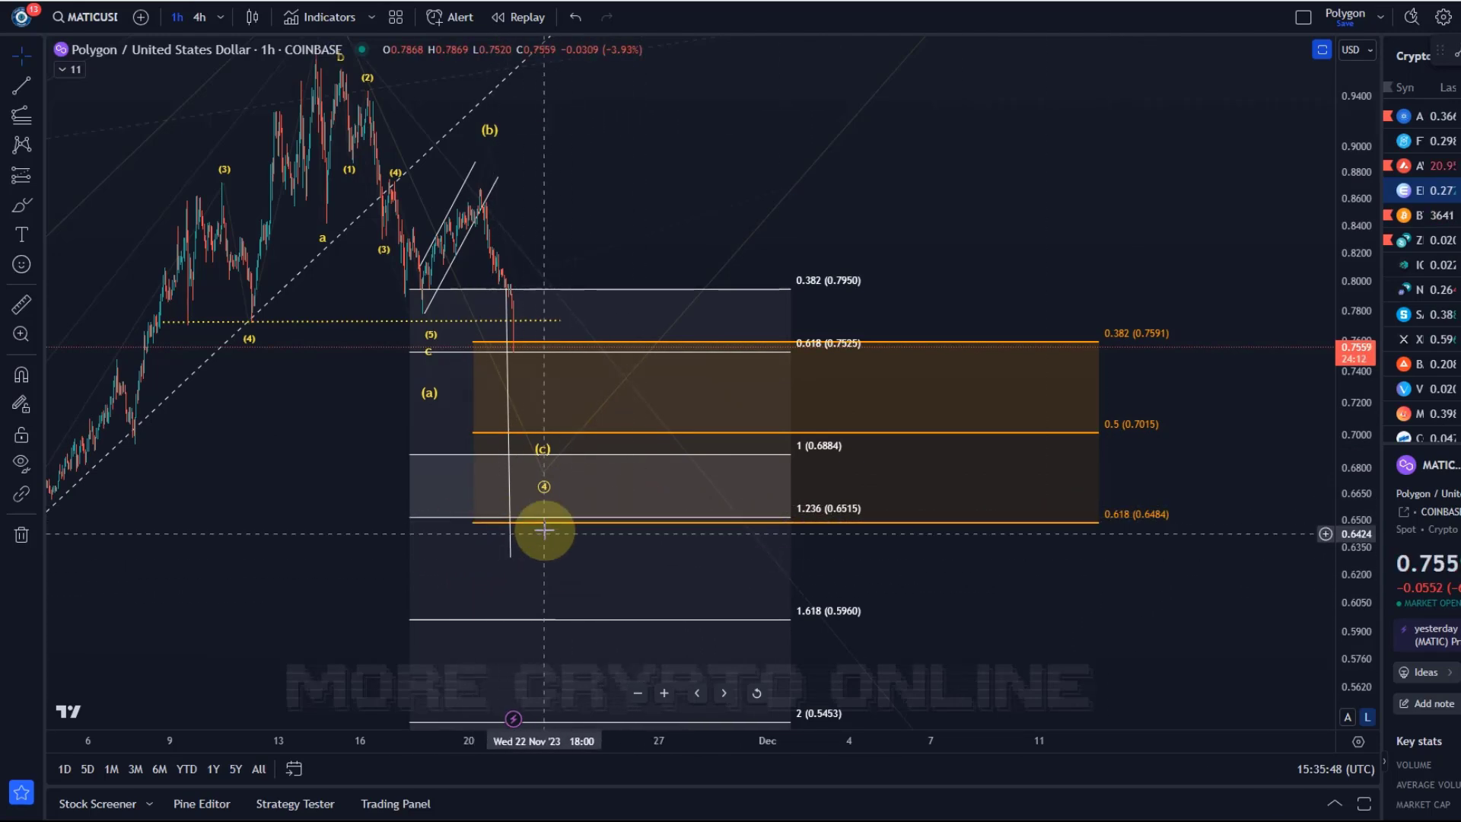
pyautogui.click(823, 291)
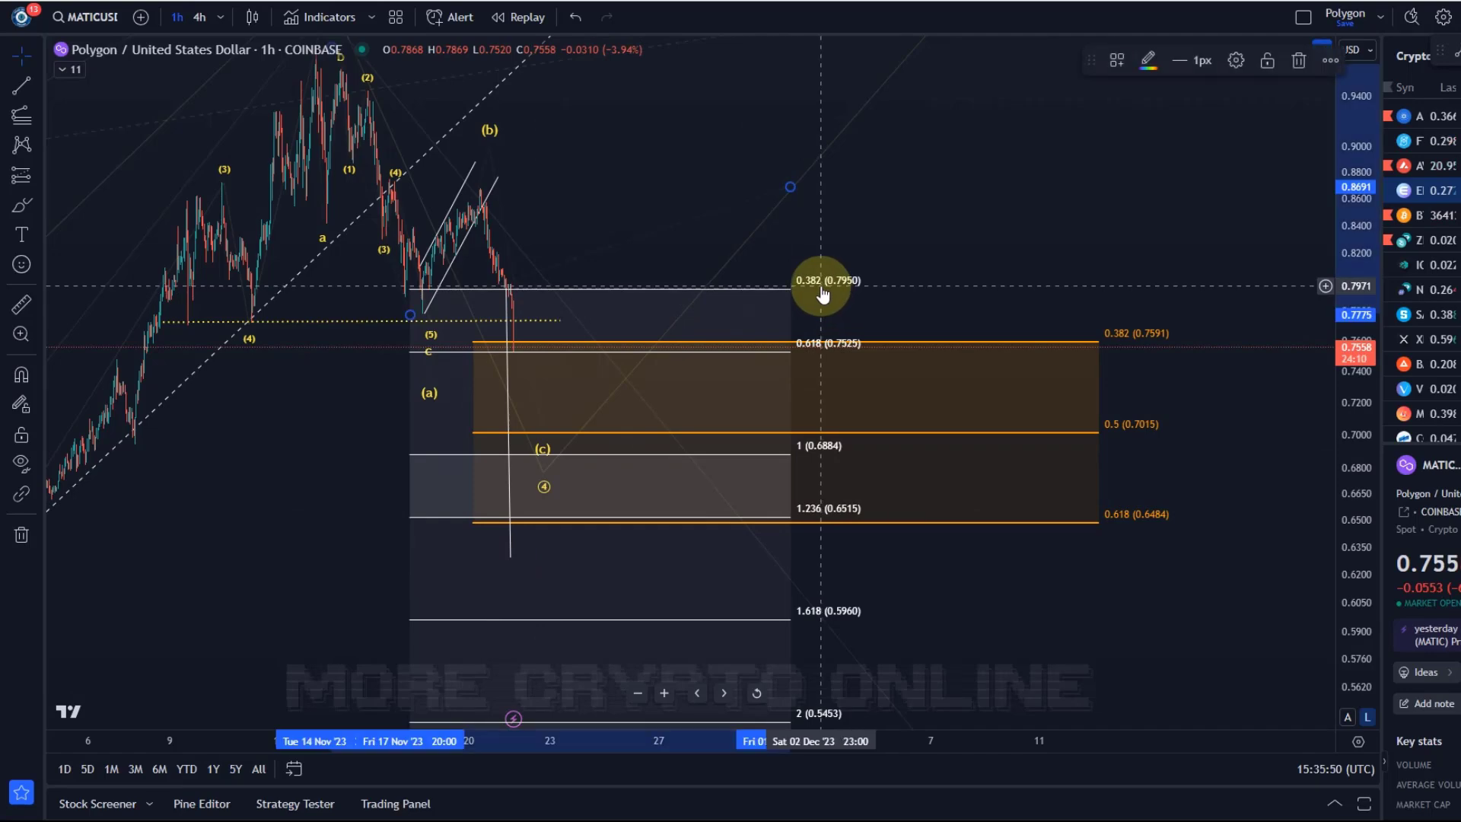
pyautogui.press('Delete')
# Zoom out and drag the Elliott wave ④ point down to the 0.618 (0.6484) level.
pyautogui.scroll(-5, 745, 269)
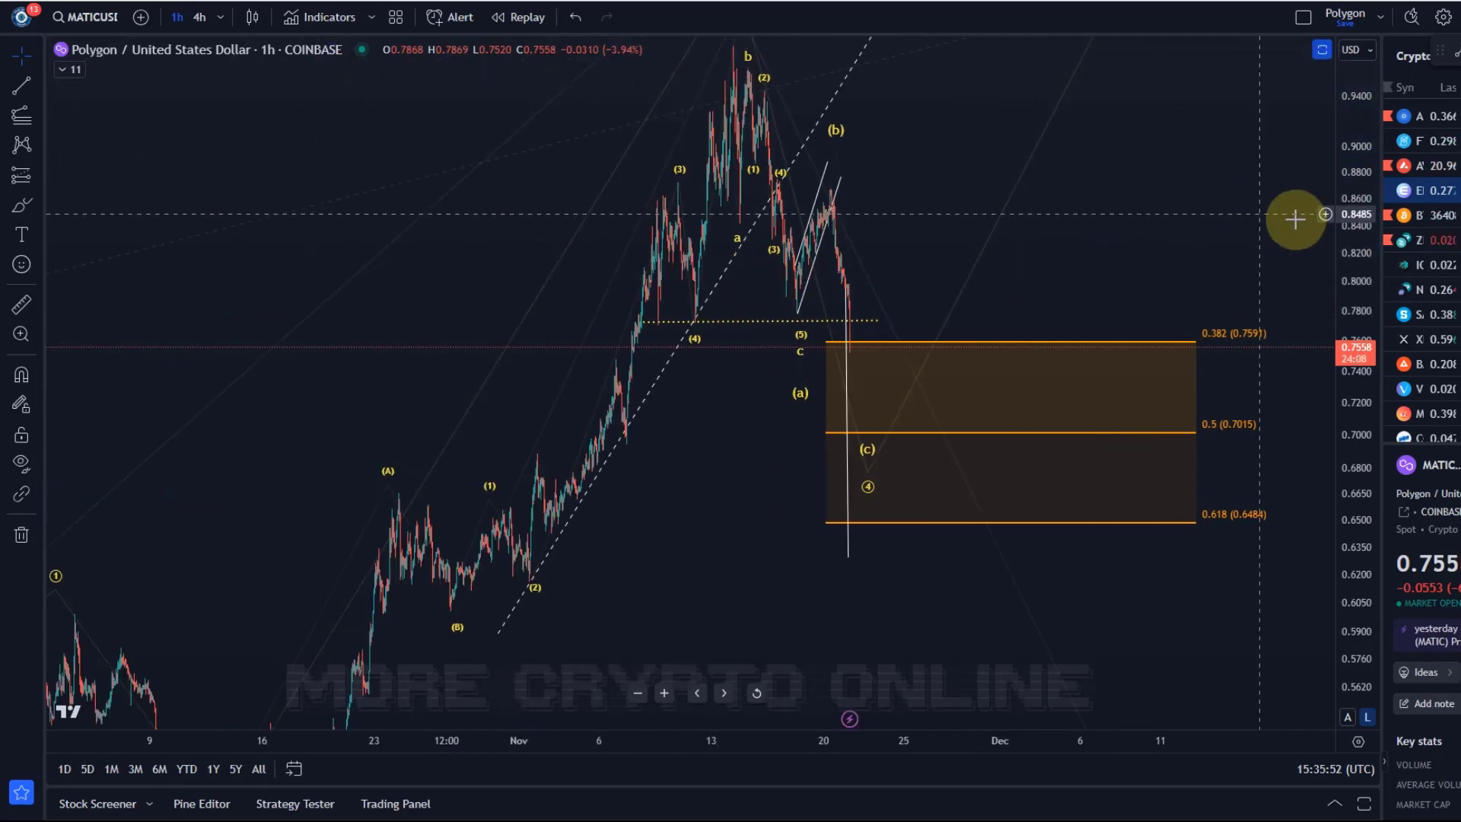
pyautogui.moveTo(1353, 235); pyautogui.dragTo(1353, 319)
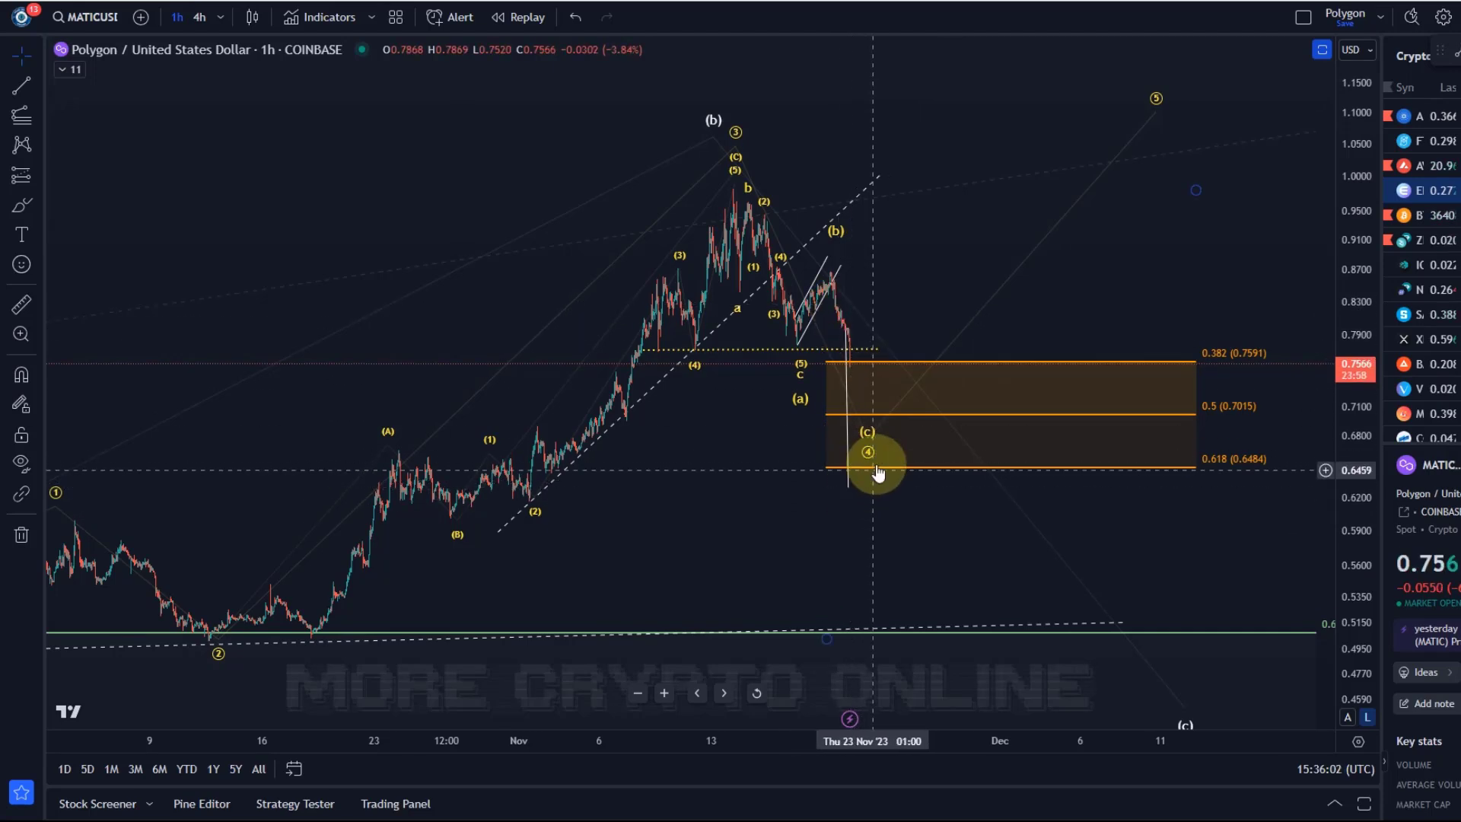
pyautogui.click(873, 491)
pyautogui.moveTo(874, 495); pyautogui.dragTo(756, 459)
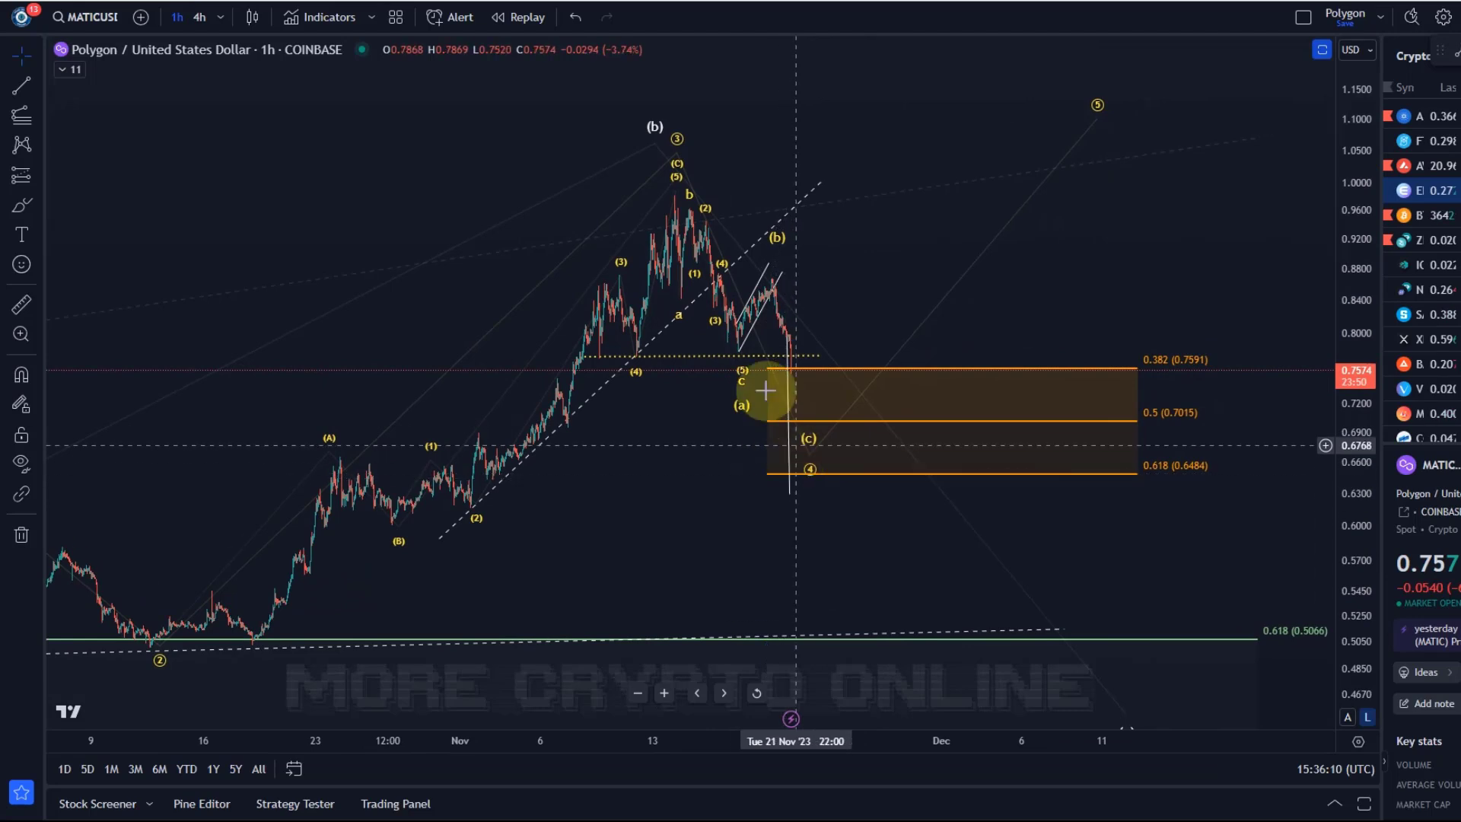
pyautogui.click(746, 358)
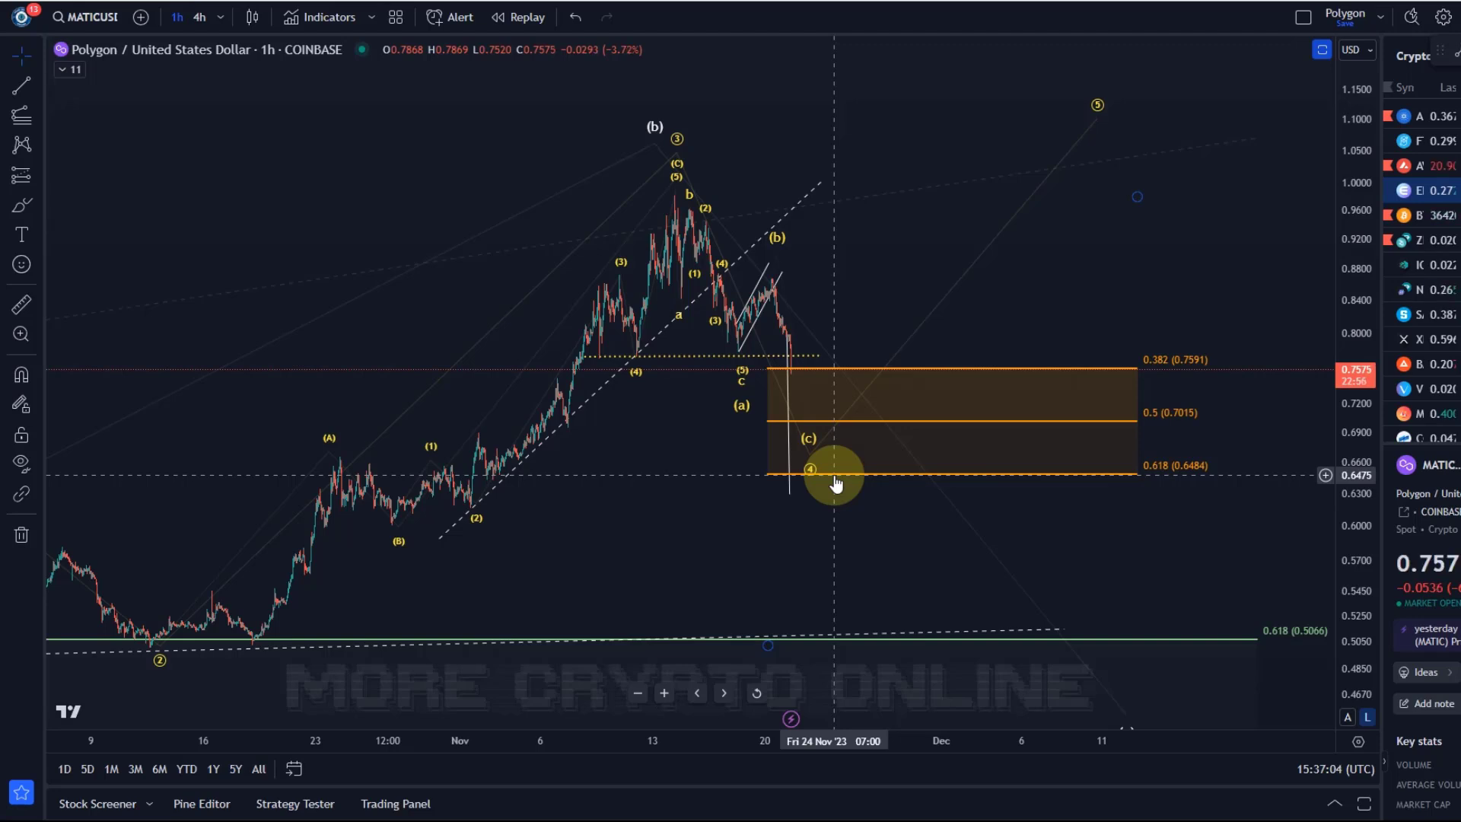
pyautogui.moveTo(834, 477); pyautogui.dragTo(641, 338)
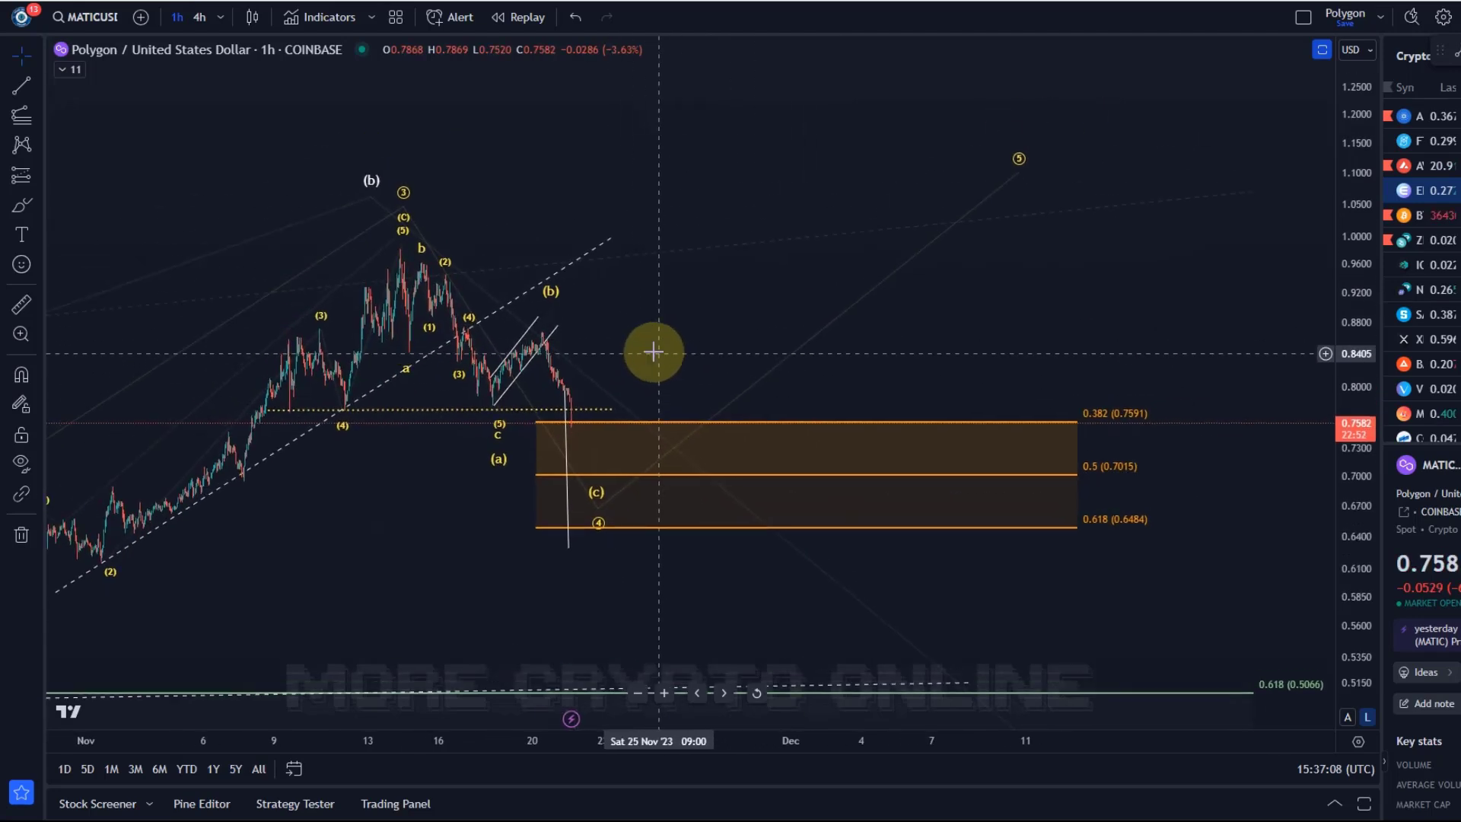